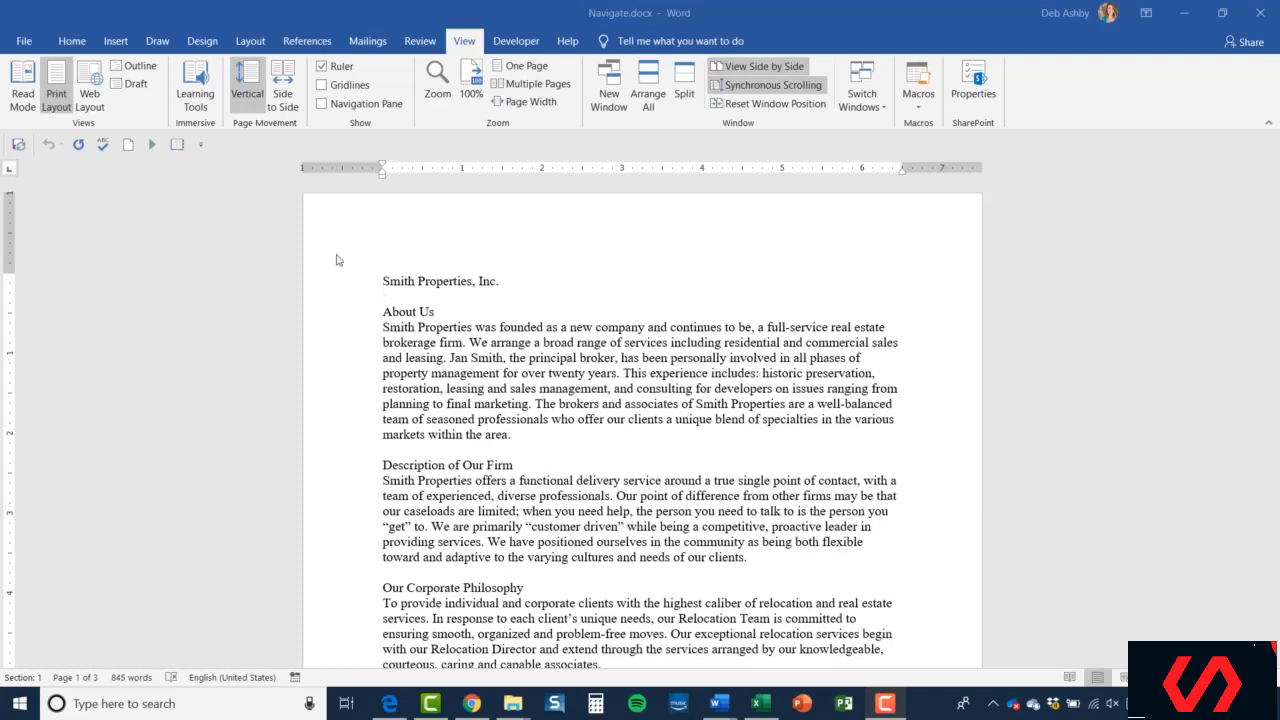
- Search the document for firm using the Navigation pane, then close the pane
{"action": "left_click", "coordinate": [383, 284]}
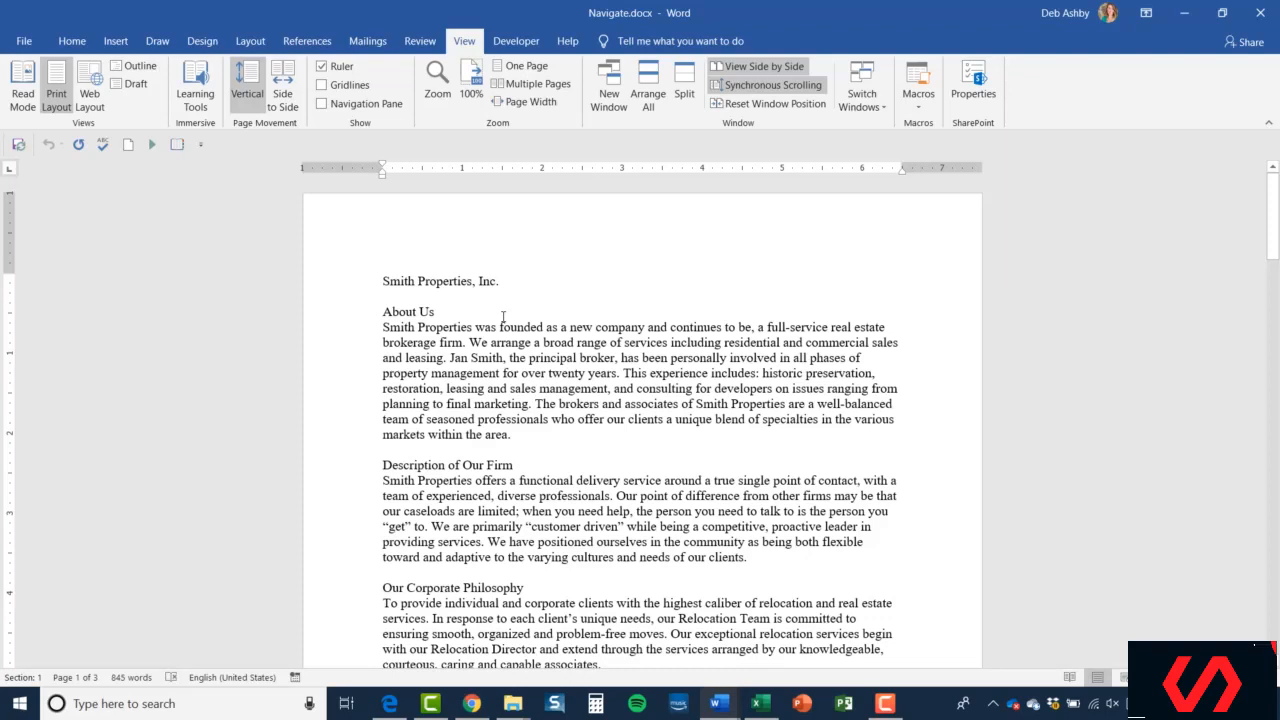
{"action": "left_click", "coordinate": [72, 42]}
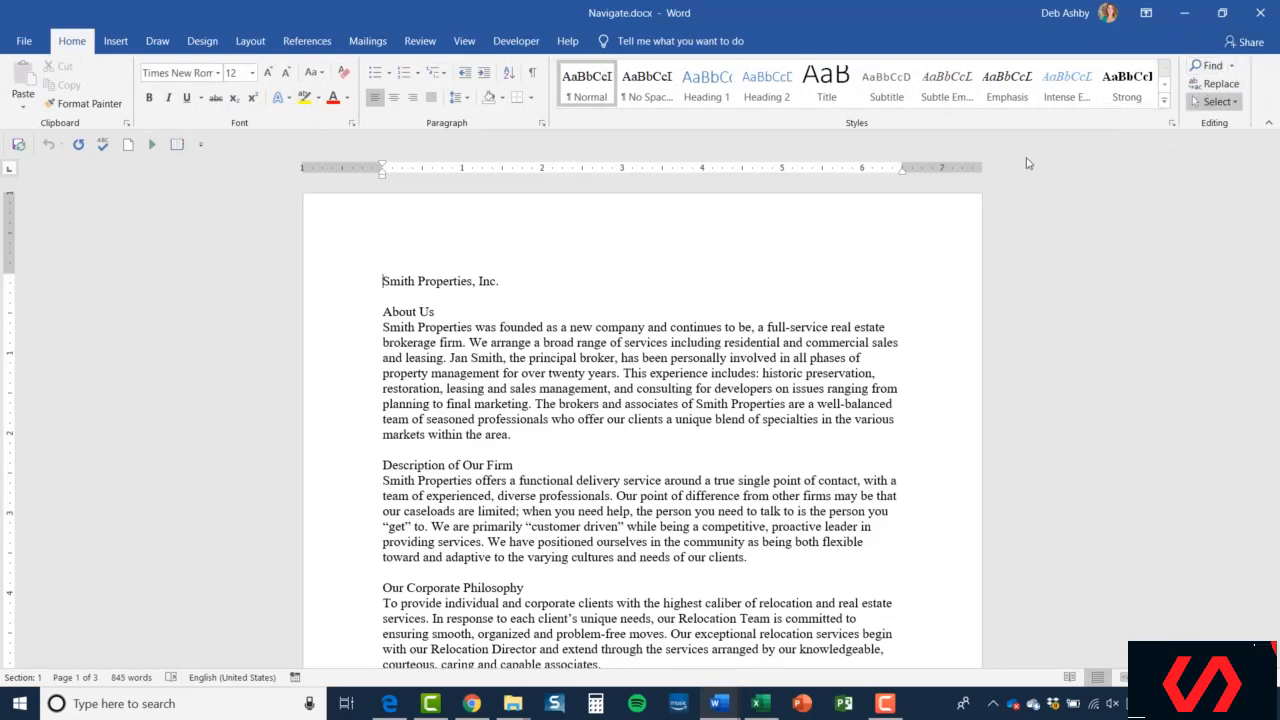
{"action": "left_click", "coordinate": [1234, 67]}
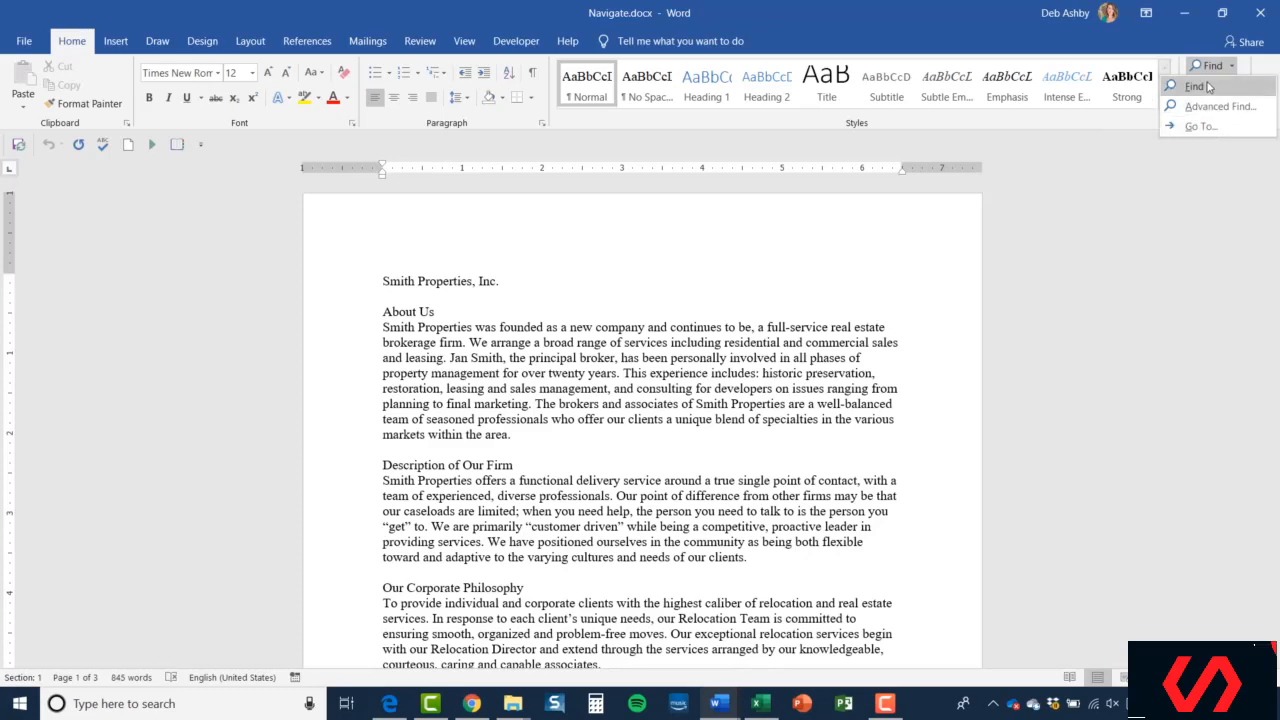
{"action": "left_click", "coordinate": [1206, 89]}
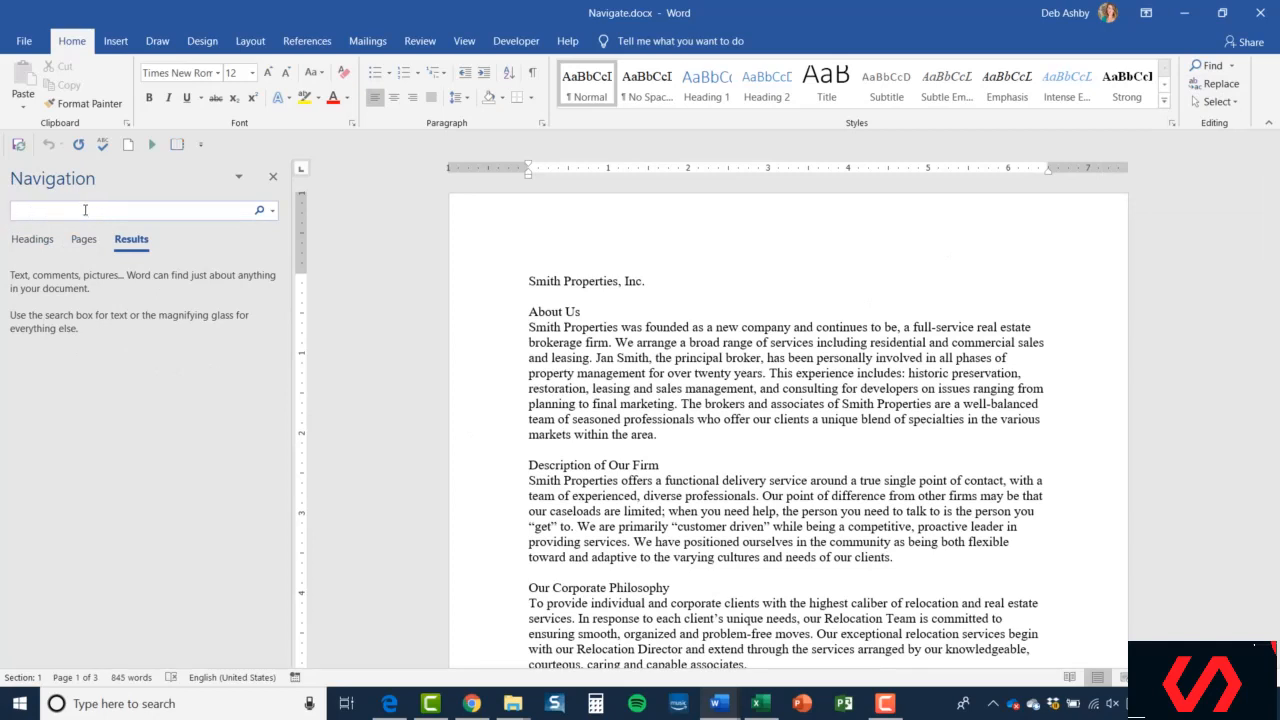
{"action": "type", "text": "firm"}
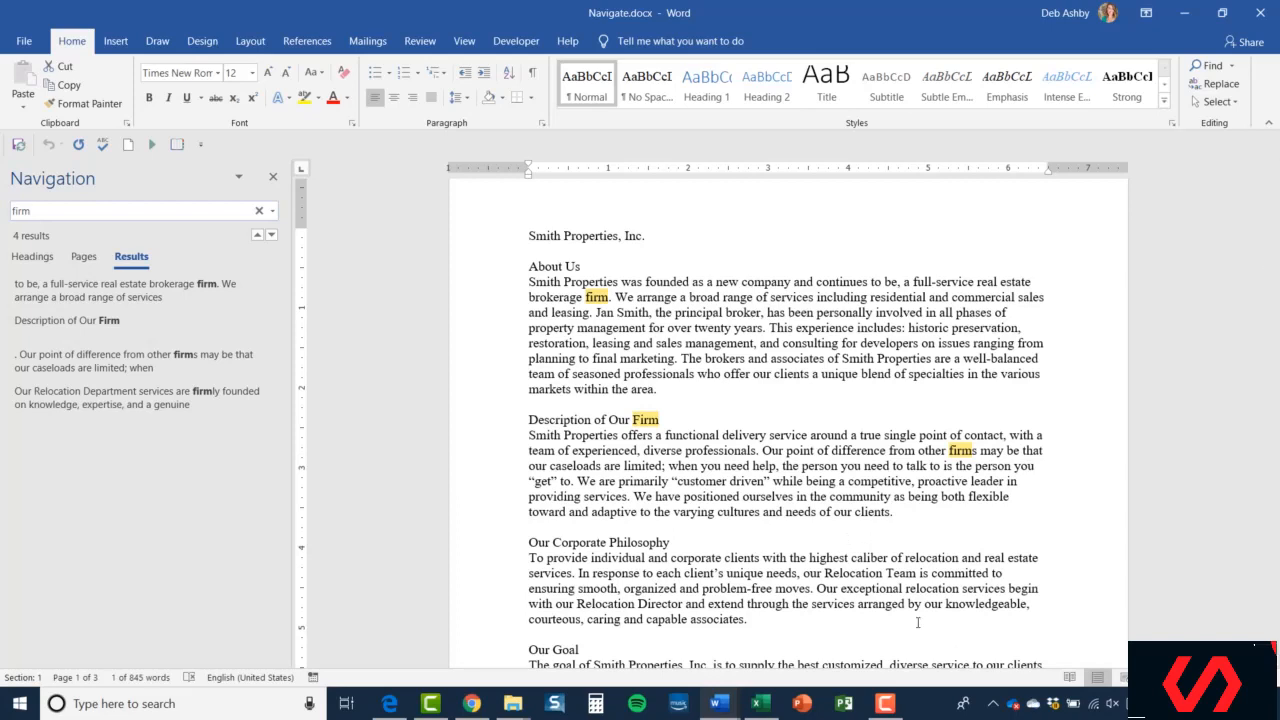
{"action": "left_click", "coordinate": [274, 180]}
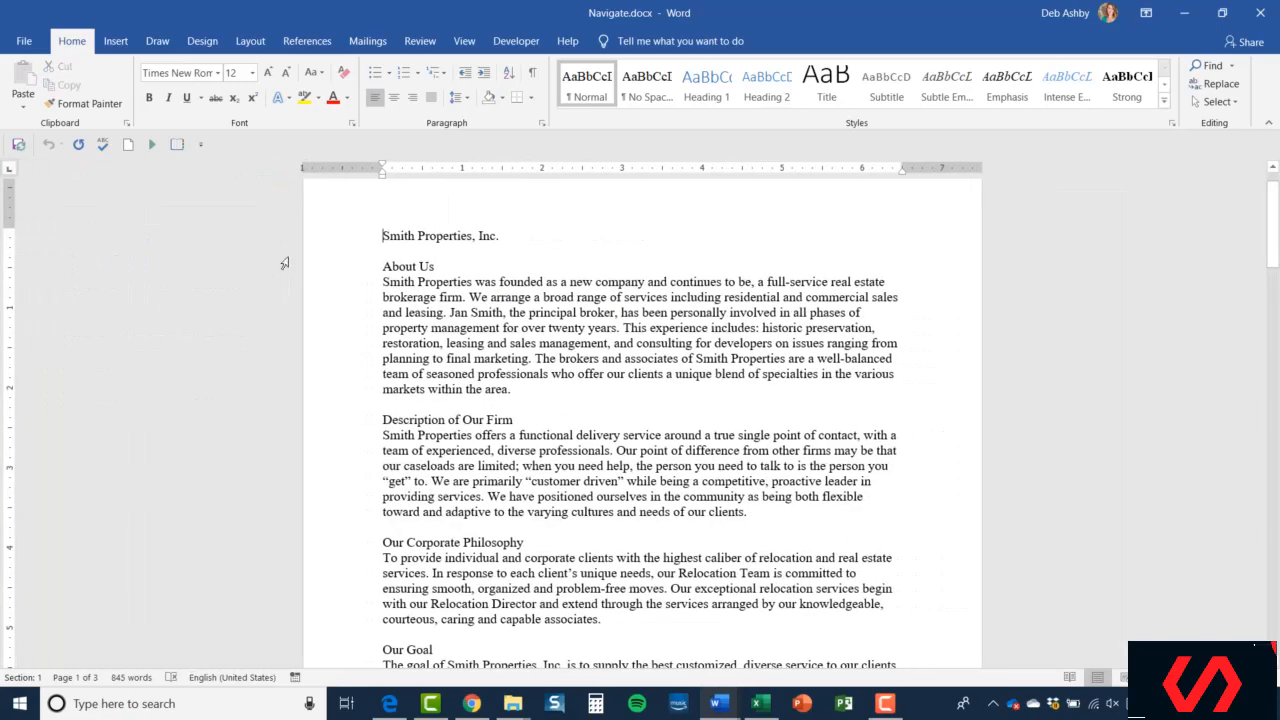
- Open Advanced Find for firm and step through each occurrence until the search of the document finishes
{"action": "left_click", "coordinate": [1231, 66]}
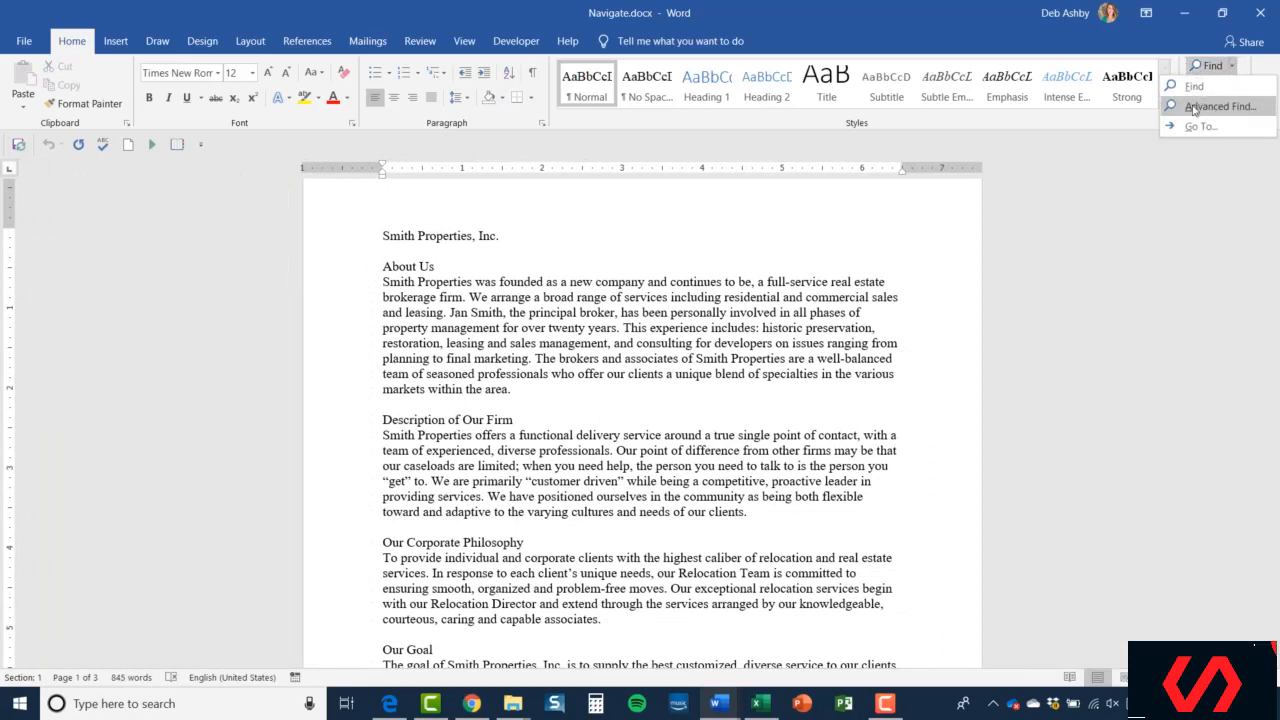
{"action": "left_click", "coordinate": [1213, 107]}
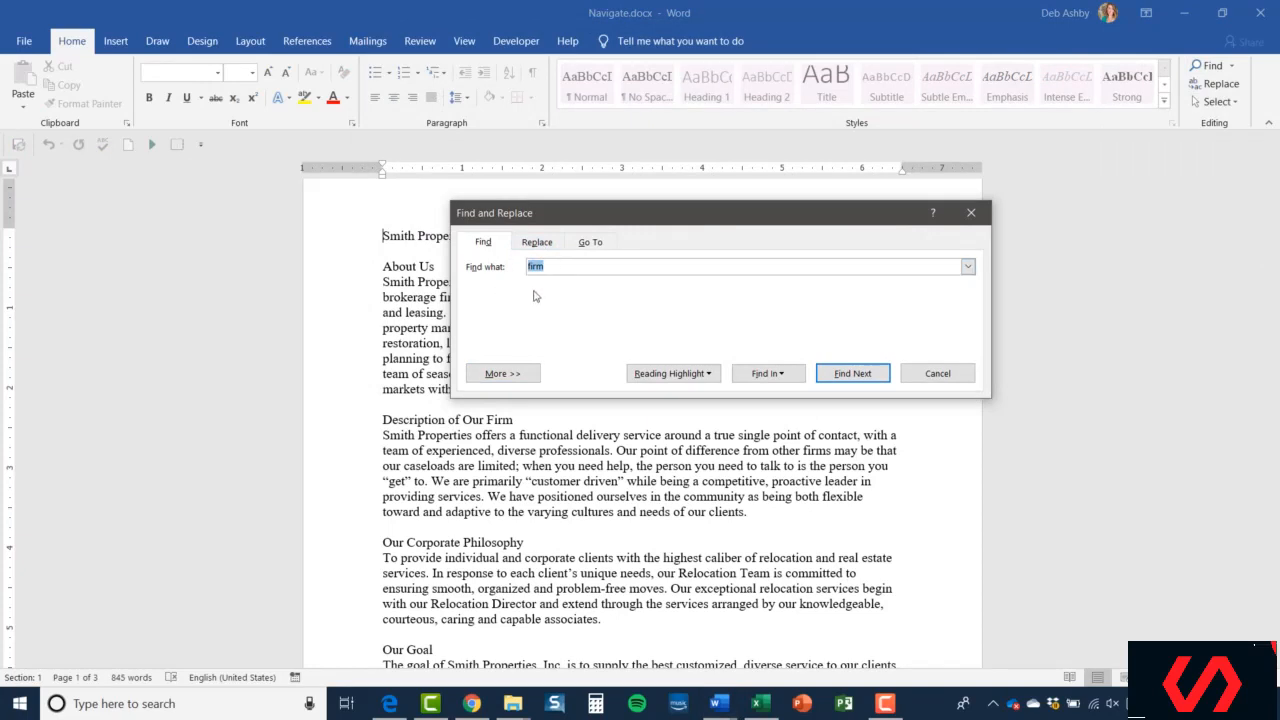
{"action": "left_click_drag", "start_coordinate": [700, 219], "coordinate": [905, 88]}
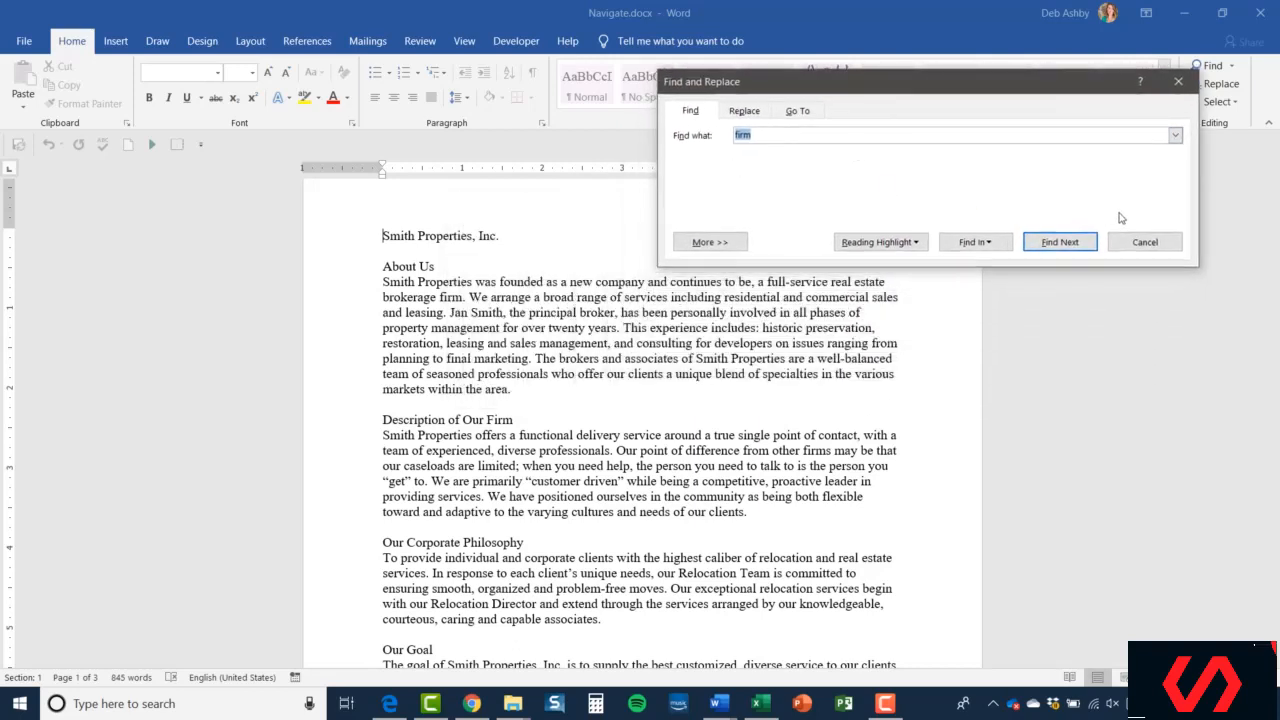
{"action": "left_click", "coordinate": [1059, 242]}
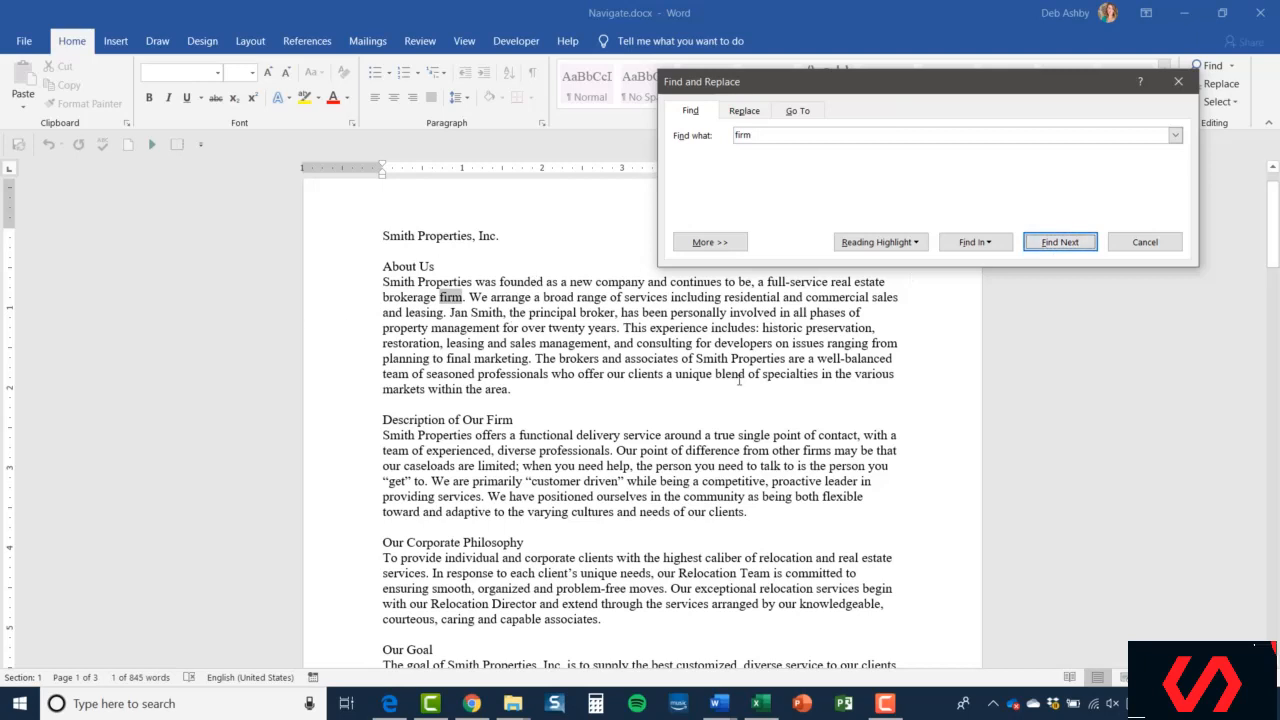
{"action": "left_click", "coordinate": [1060, 242]}
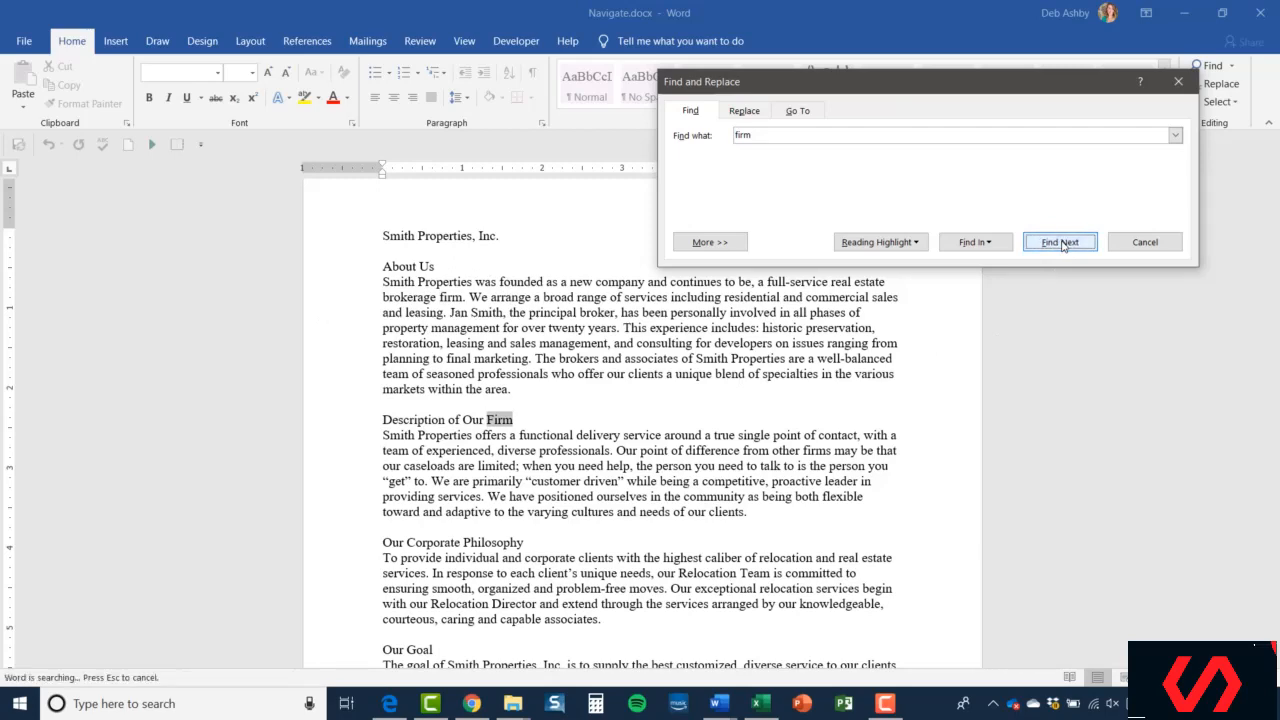
{"action": "left_click", "coordinate": [1060, 242]}
{"action": "left_click", "coordinate": [1060, 242]}
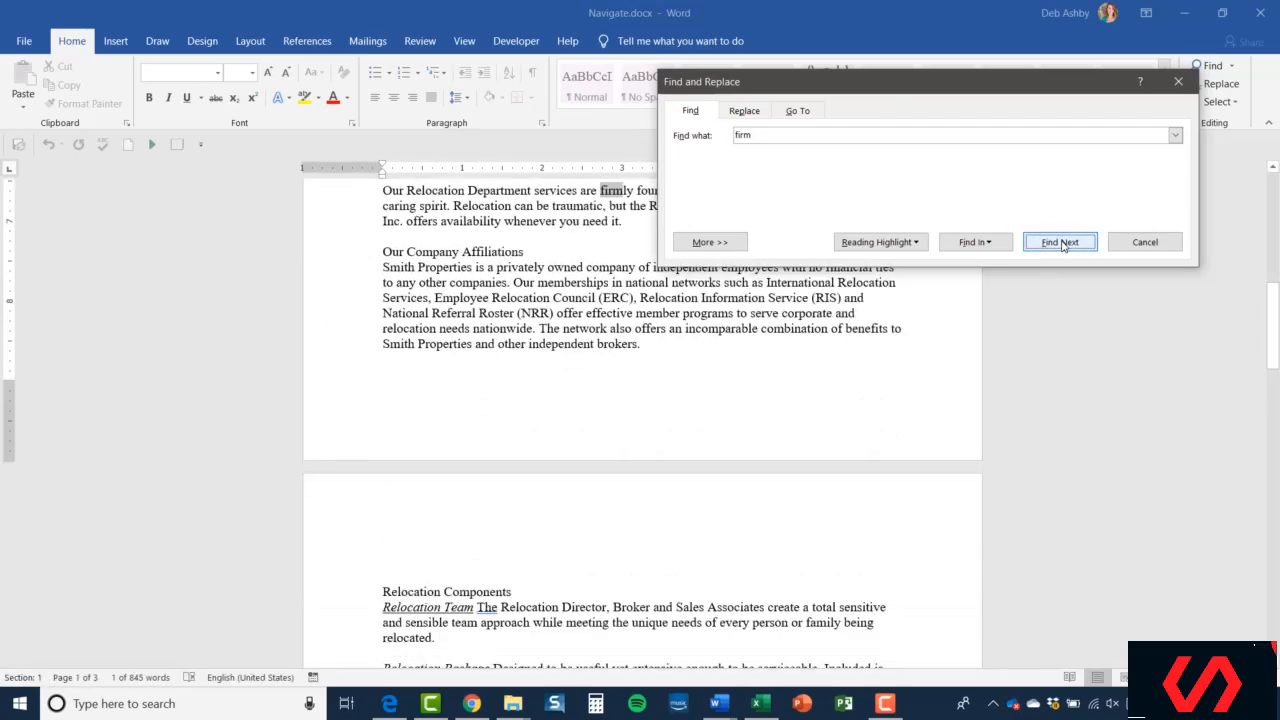
{"action": "left_click", "coordinate": [1060, 242]}
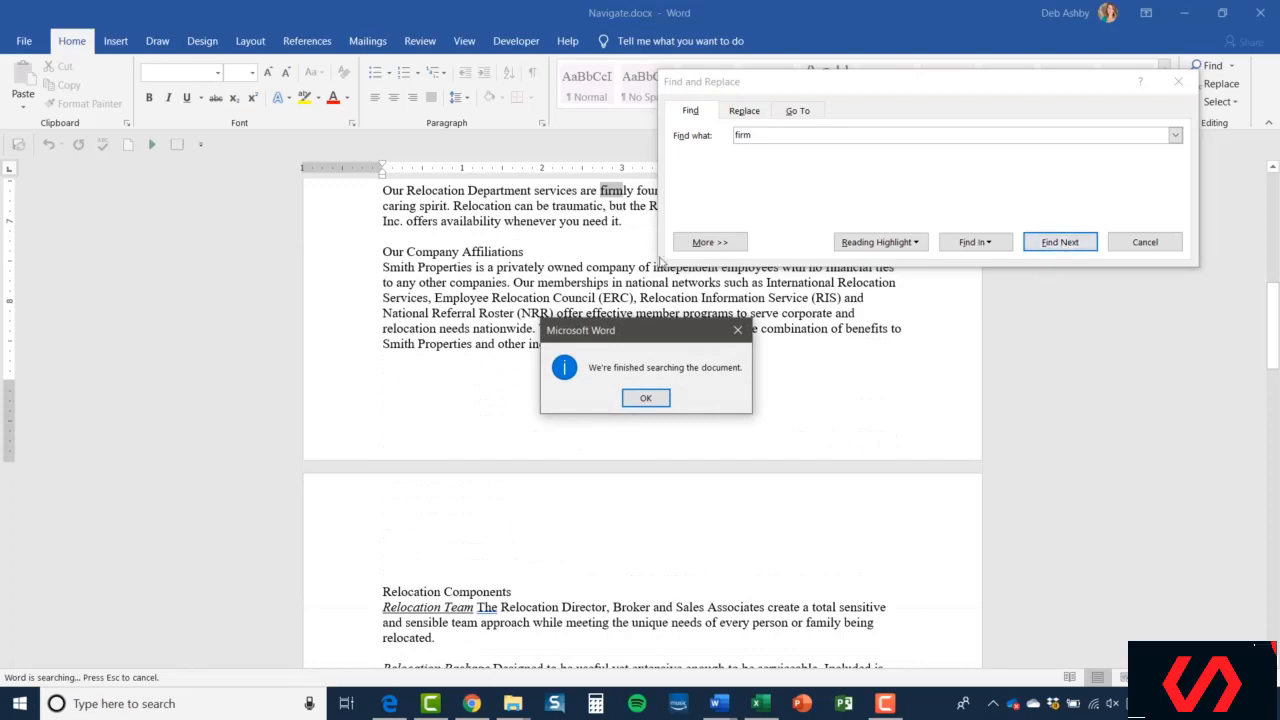
{"action": "left_click", "coordinate": [646, 398]}
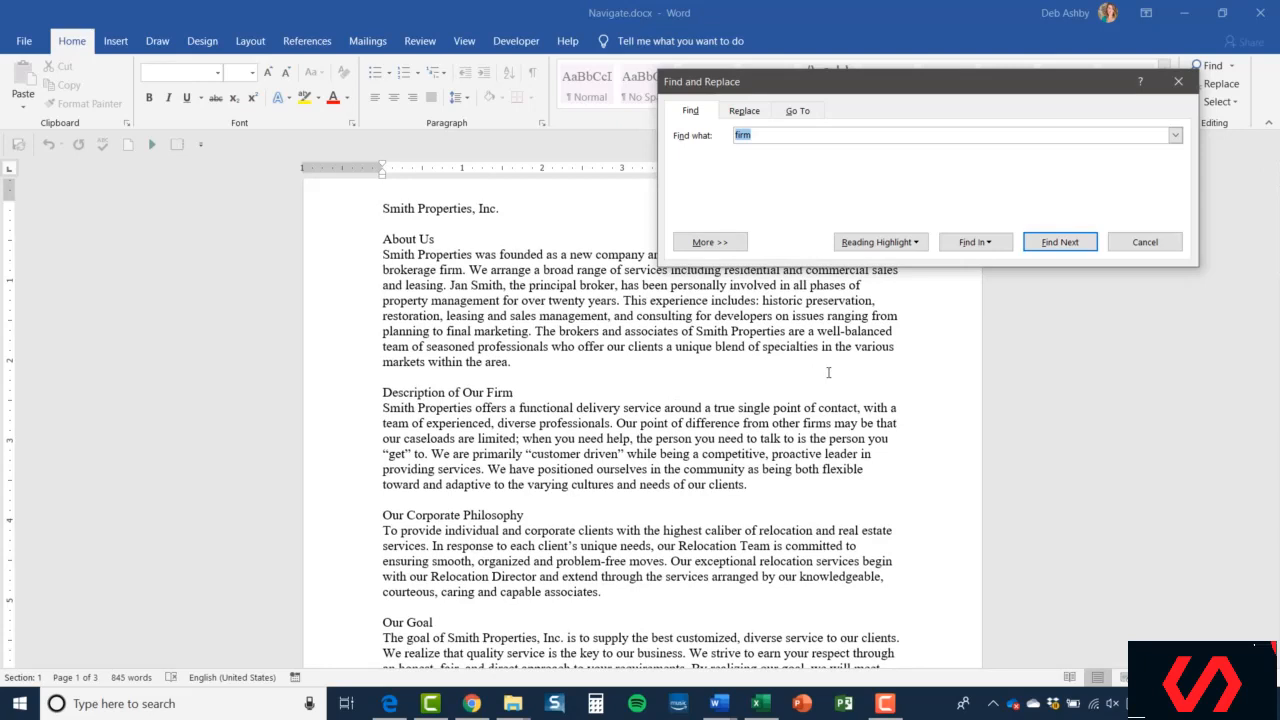
- Expand the search options, turn on Use wildcards and try the search pattern A*
{"action": "left_click", "coordinate": [710, 242]}
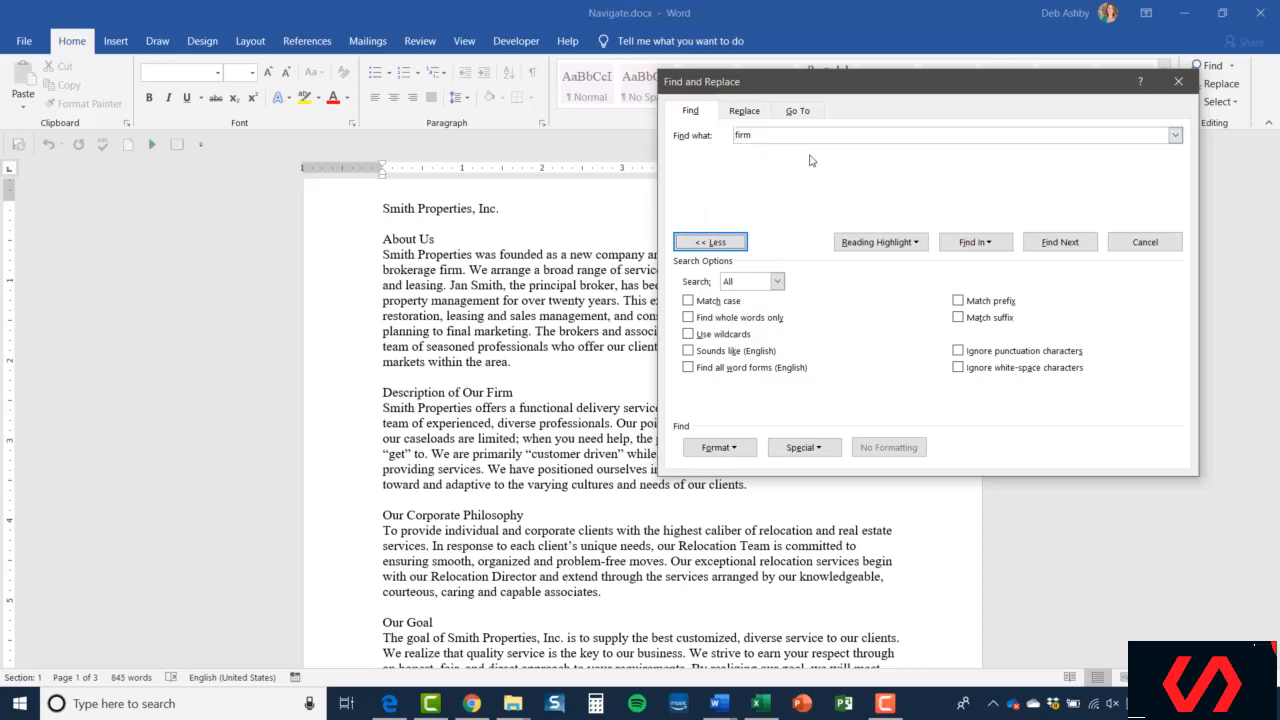
{"action": "left_click", "coordinate": [689, 334]}
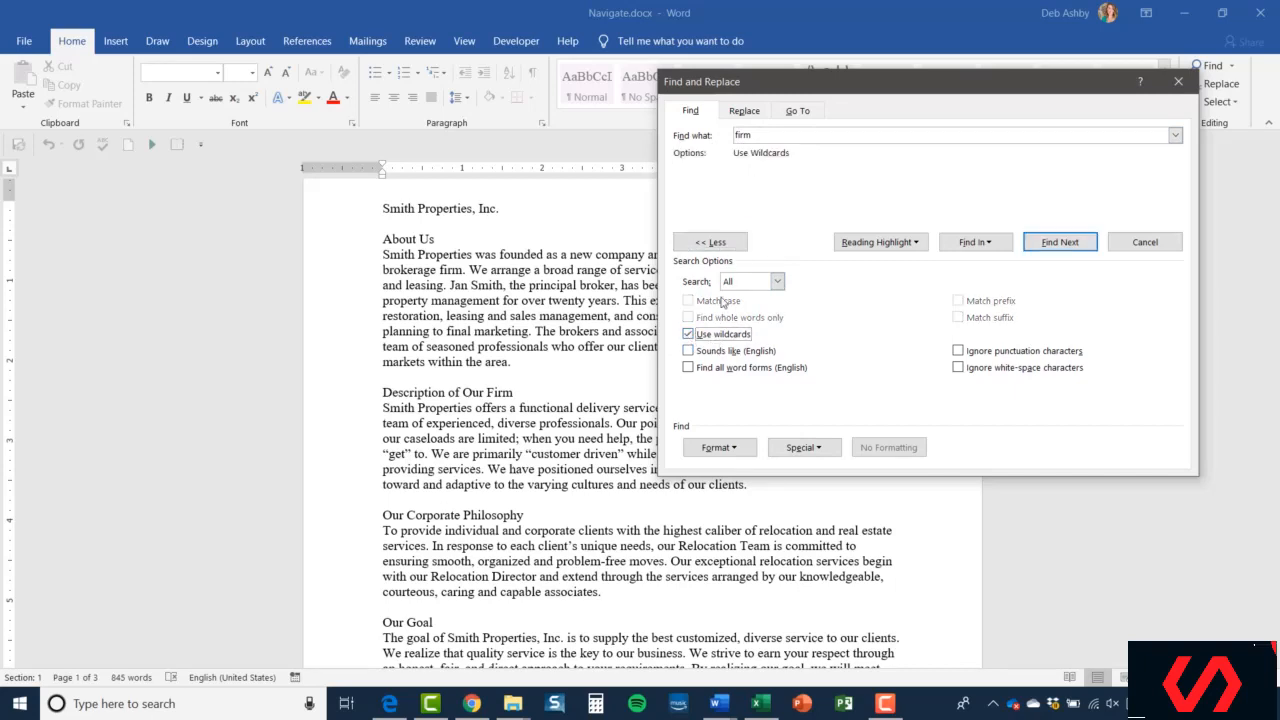
{"action": "double_click", "coordinate": [754, 135]}
{"action": "type", "text": "A*"}
{"action": "key", "text": "BackSpace"}
{"action": "key", "text": "BackSpace"}
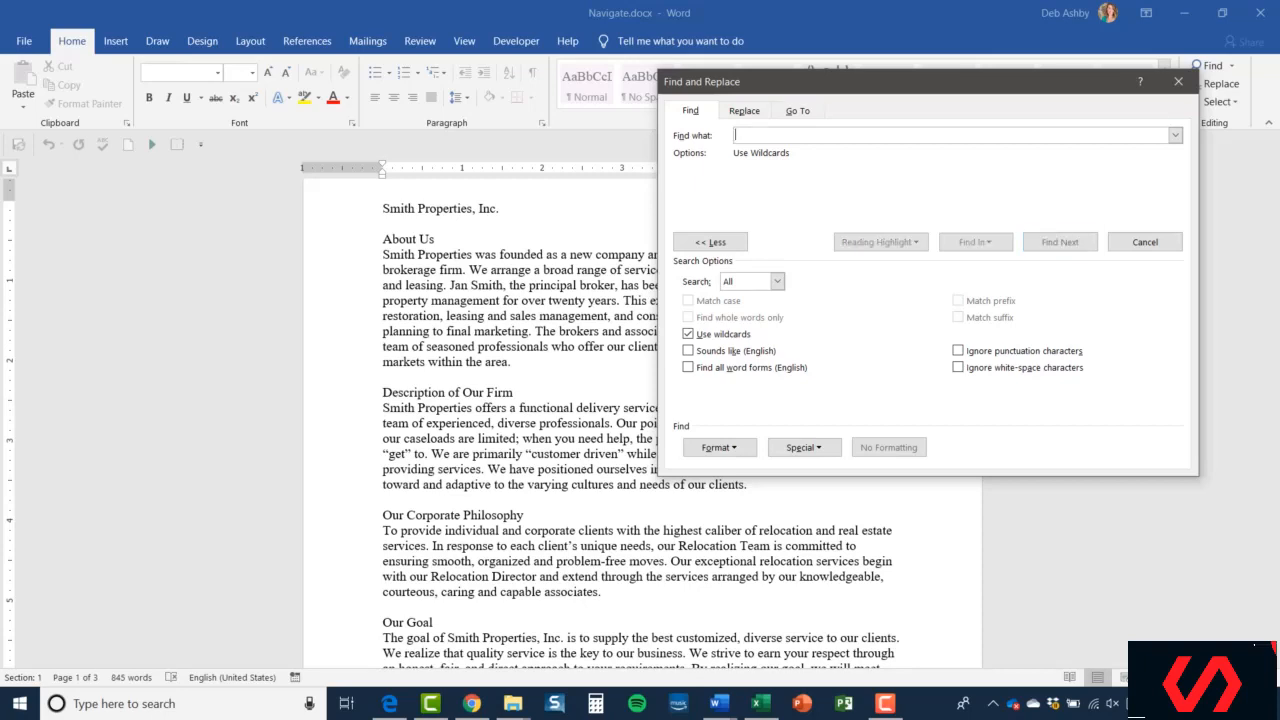
- Experiment with further wildcard patterns in the search box, ending with firm as the search text
{"action": "type", "text": "'"}
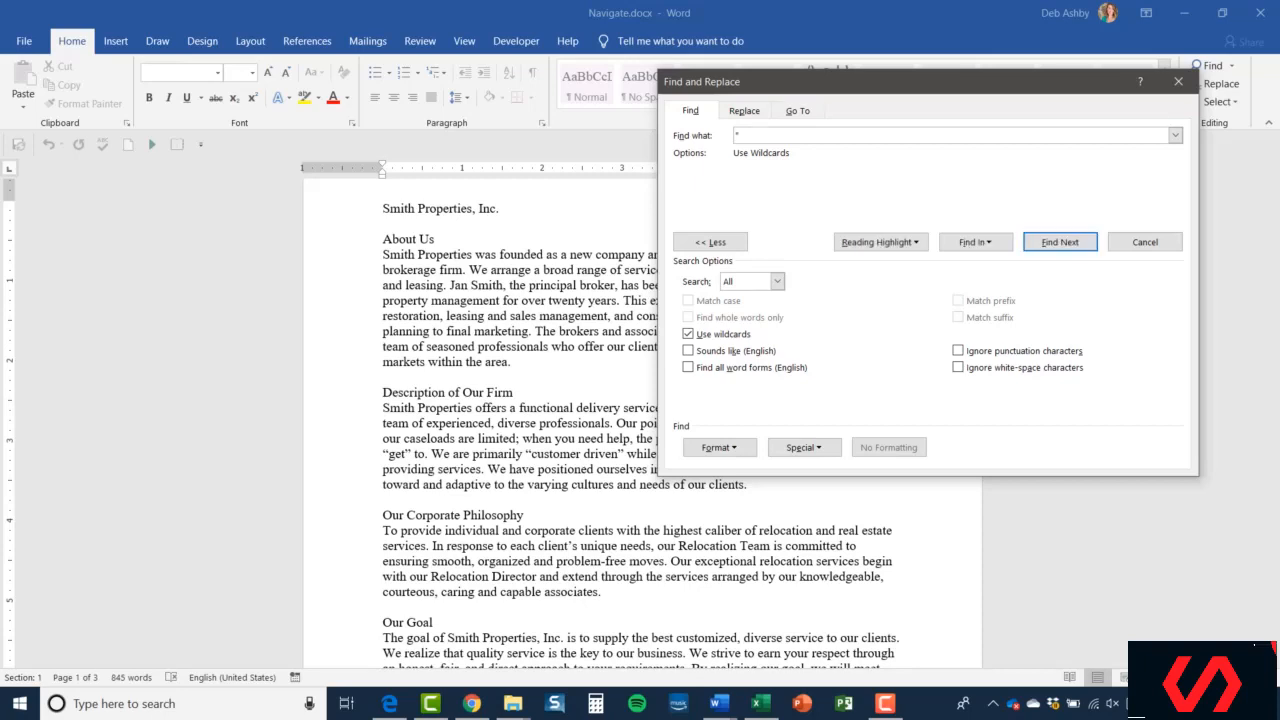
{"action": "type", "text": "S"}
{"action": "key", "text": "BackSpace"}
{"action": "key", "text": "BackSpace"}
{"action": "type", "text": "A??"}
{"action": "key", "text": "BackSpace"}
{"action": "key", "text": "BackSpace"}
{"action": "key", "text": "BackSpace"}
{"action": "type", "text": "firm"}
- Turn off Use wildcards, toggle Sounds like (English) on and off, and close the dialog
{"action": "left_click", "coordinate": [688, 334]}
{"action": "left_click", "coordinate": [689, 351]}
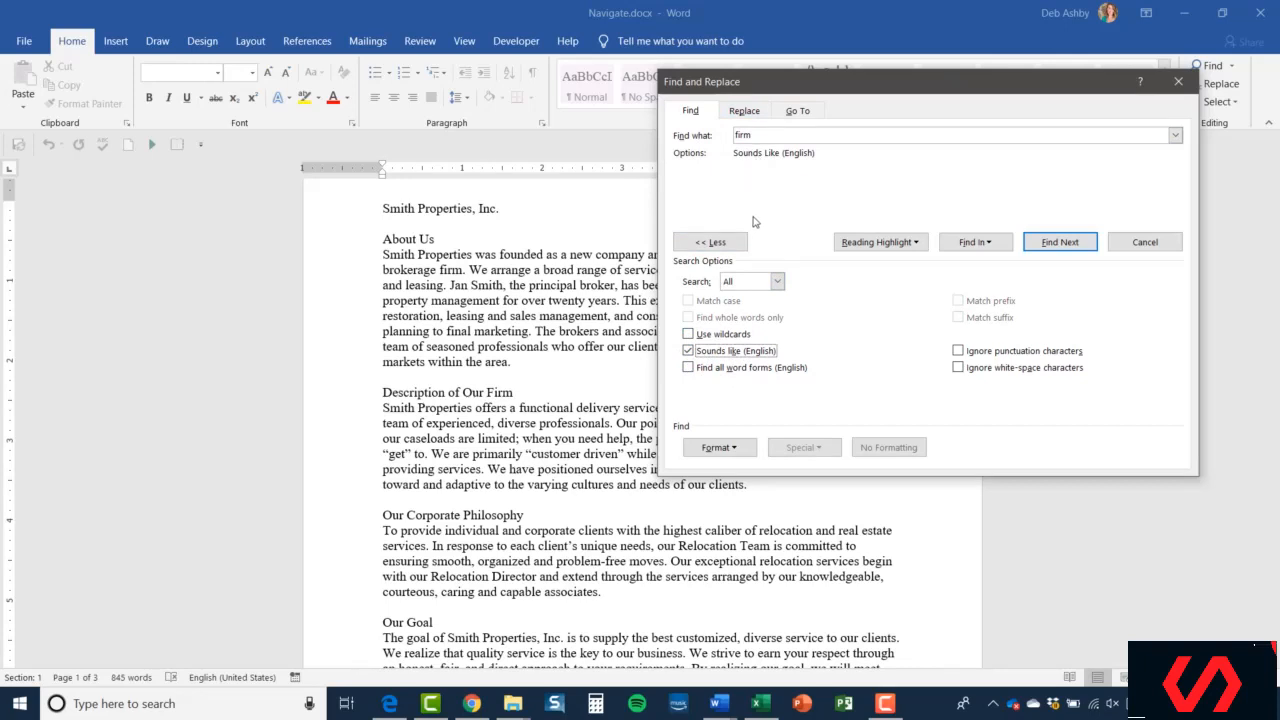
{"action": "left_click", "coordinate": [686, 351]}
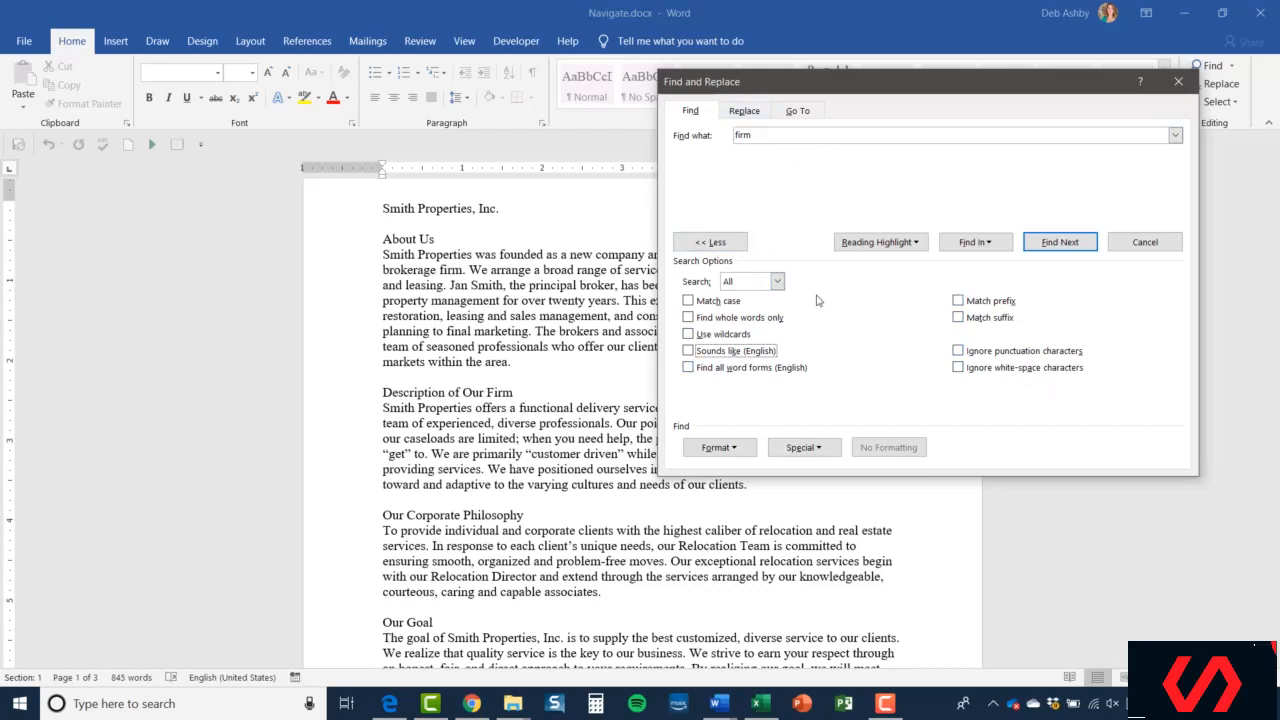
{"action": "left_click", "coordinate": [1178, 82]}
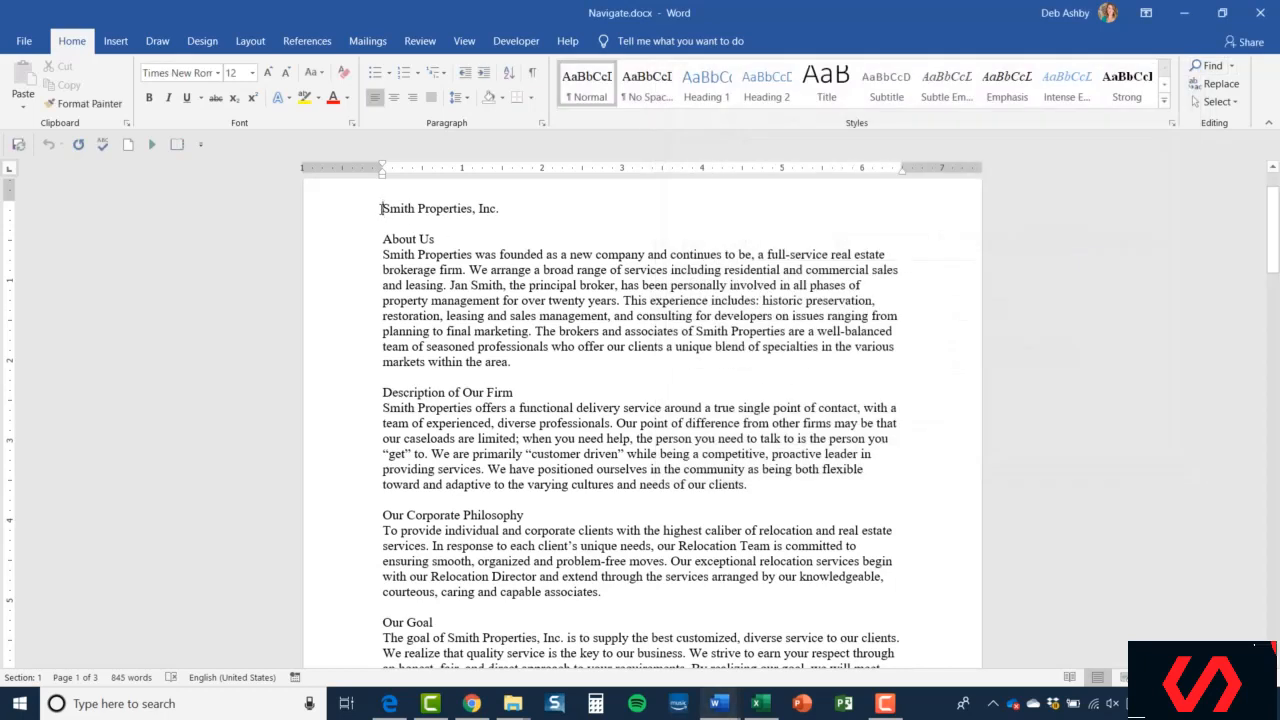
- Replace all occurrences of Smith with Ashby throughout the document and close the dialog
{"action": "left_click", "coordinate": [1210, 86]}
{"action": "left_click_drag", "start_coordinate": [651, 234], "coordinate": [899, 163]}
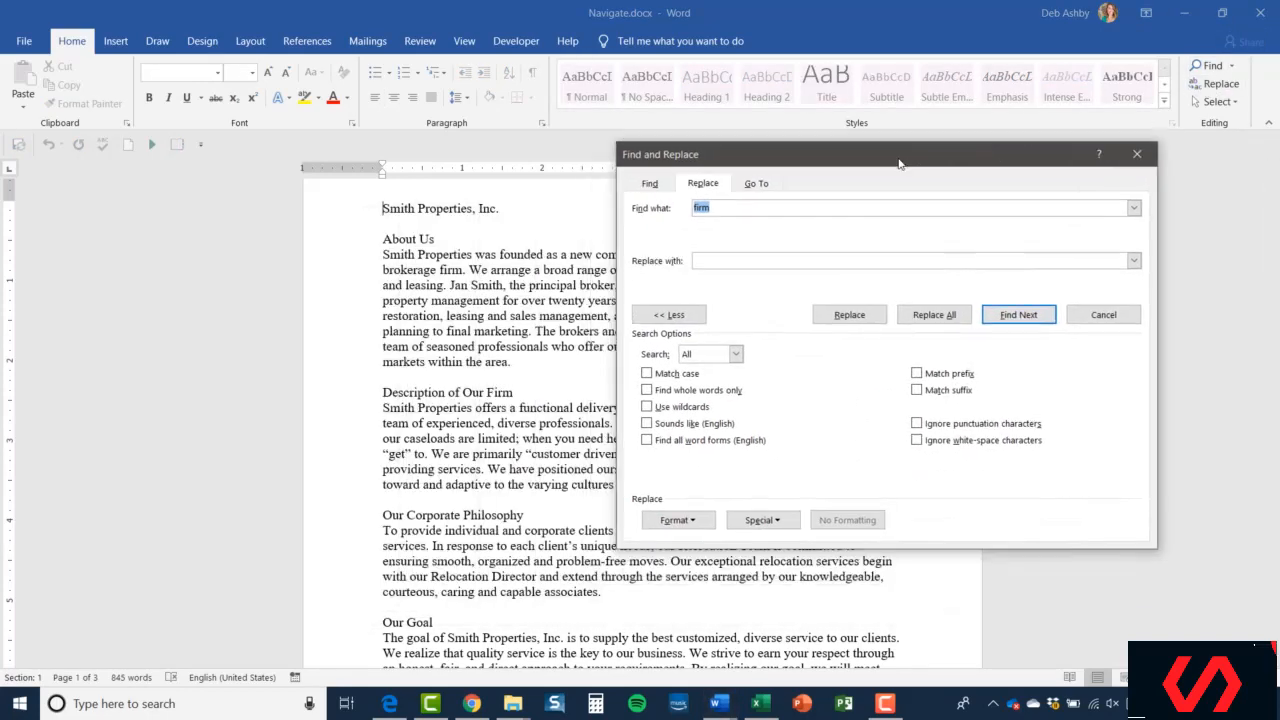
{"action": "left_click_drag", "start_coordinate": [814, 157], "coordinate": [909, 122]}
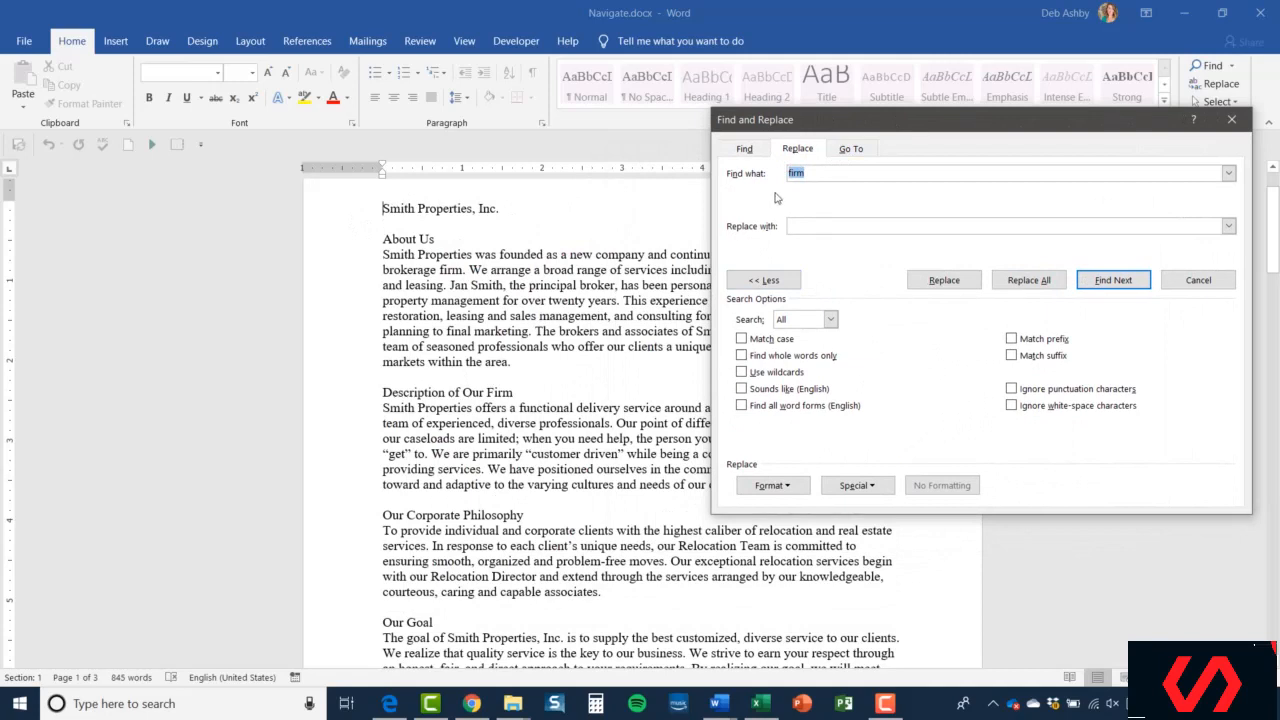
{"action": "left_click", "coordinate": [811, 173]}
{"action": "left_click_drag", "start_coordinate": [826, 174], "coordinate": [751, 177]}
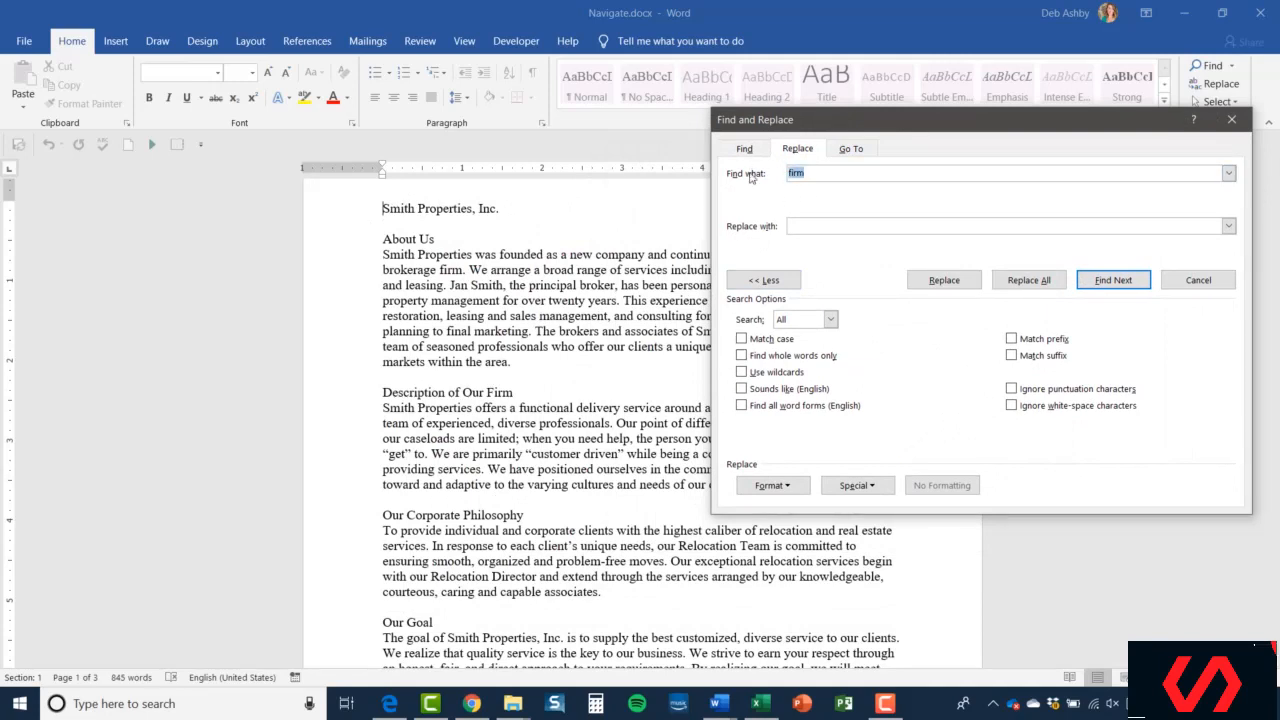
{"action": "type", "text": "Smith"}
{"action": "left_click", "coordinate": [810, 226]}
{"action": "type", "text": "Ashby"}
{"action": "left_click", "coordinate": [1019, 284]}
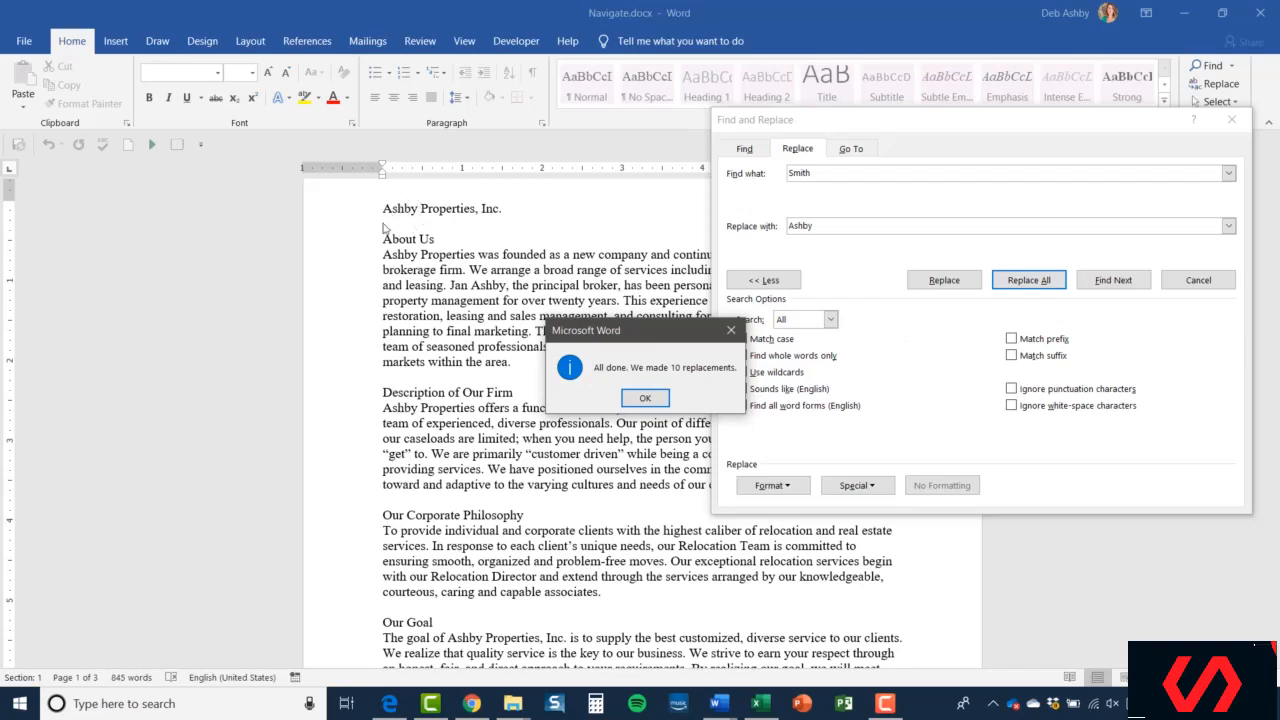
{"action": "left_click", "coordinate": [641, 398]}
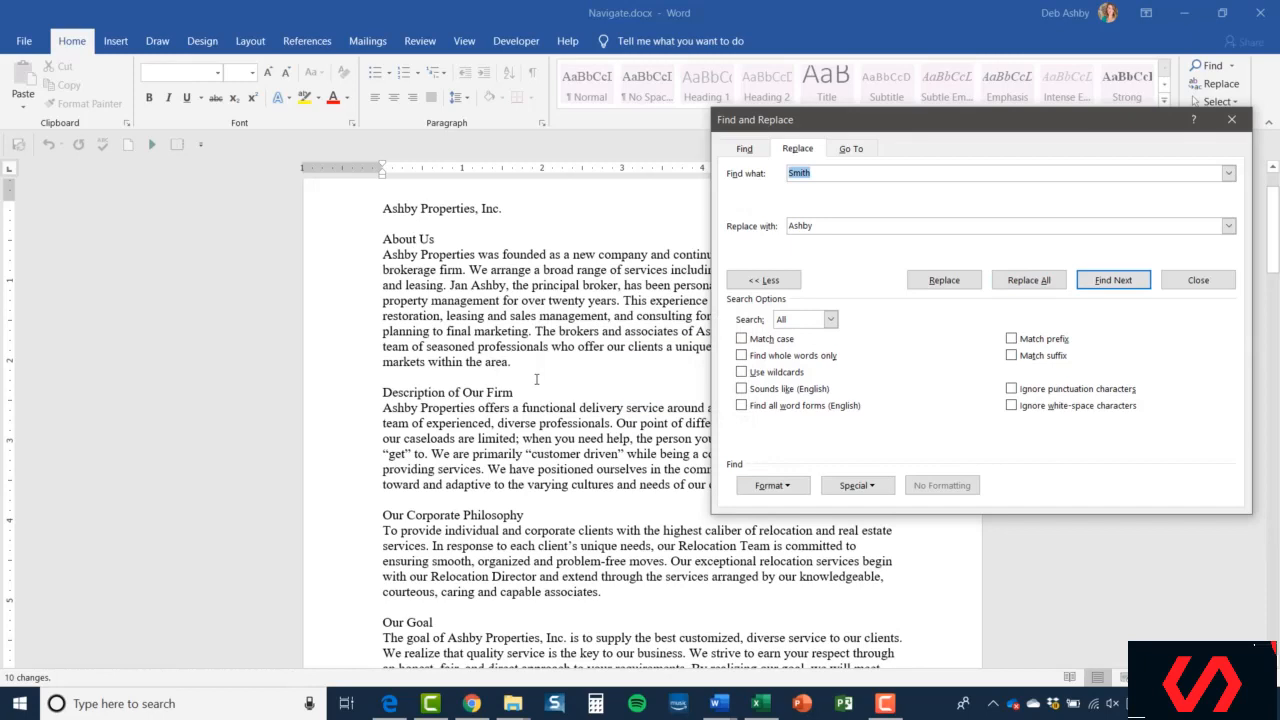
{"action": "left_click", "coordinate": [1231, 119]}
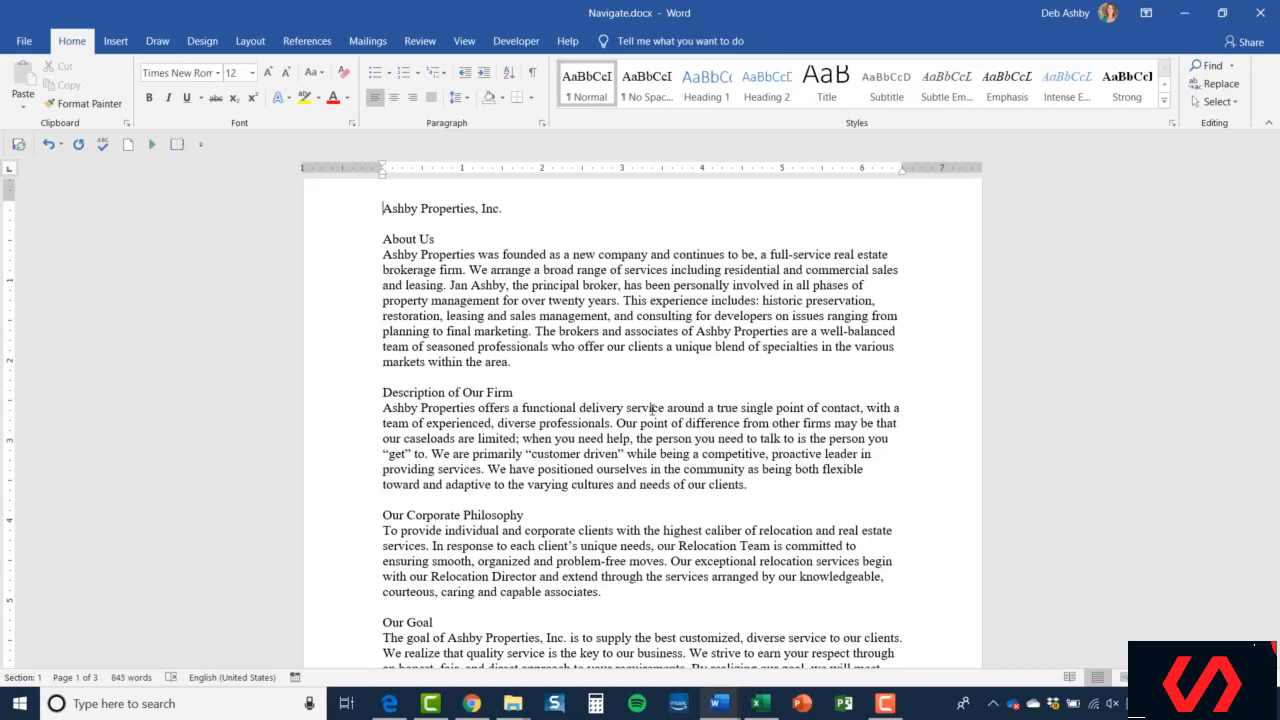
- Use Go To to jump to page 2 of the document
{"action": "left_click", "coordinate": [1231, 66]}
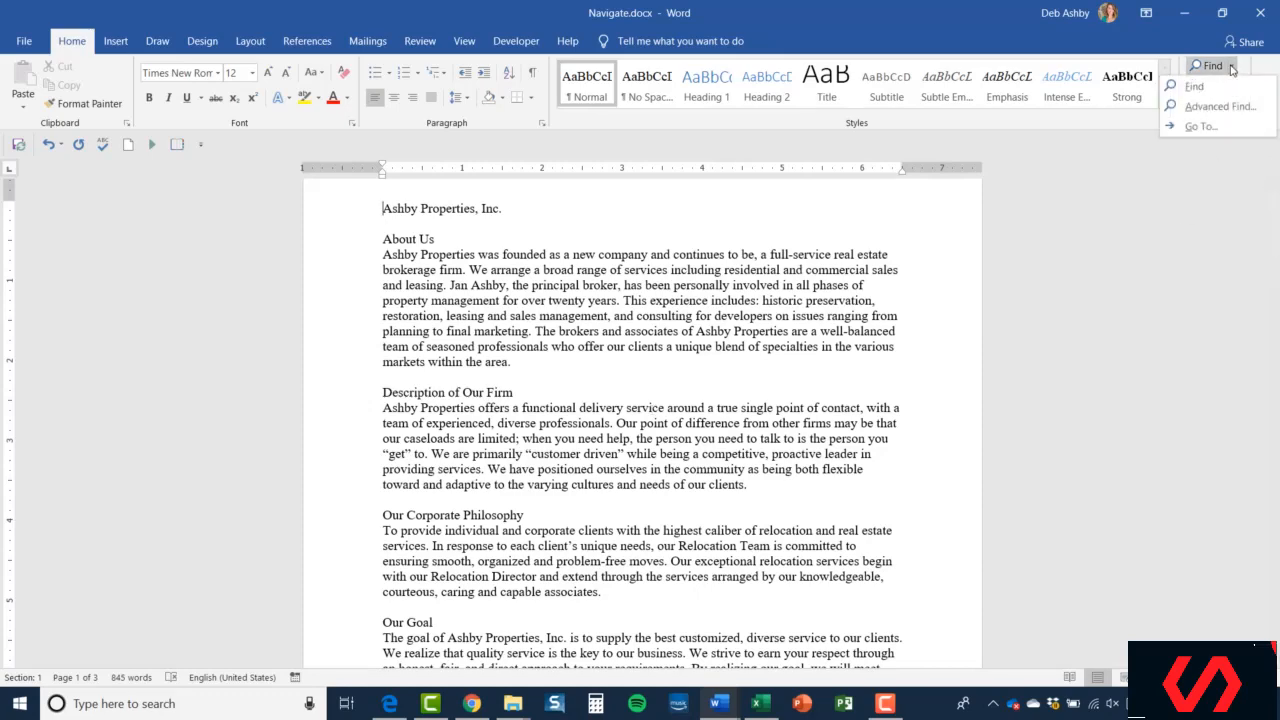
{"action": "left_click", "coordinate": [1199, 127]}
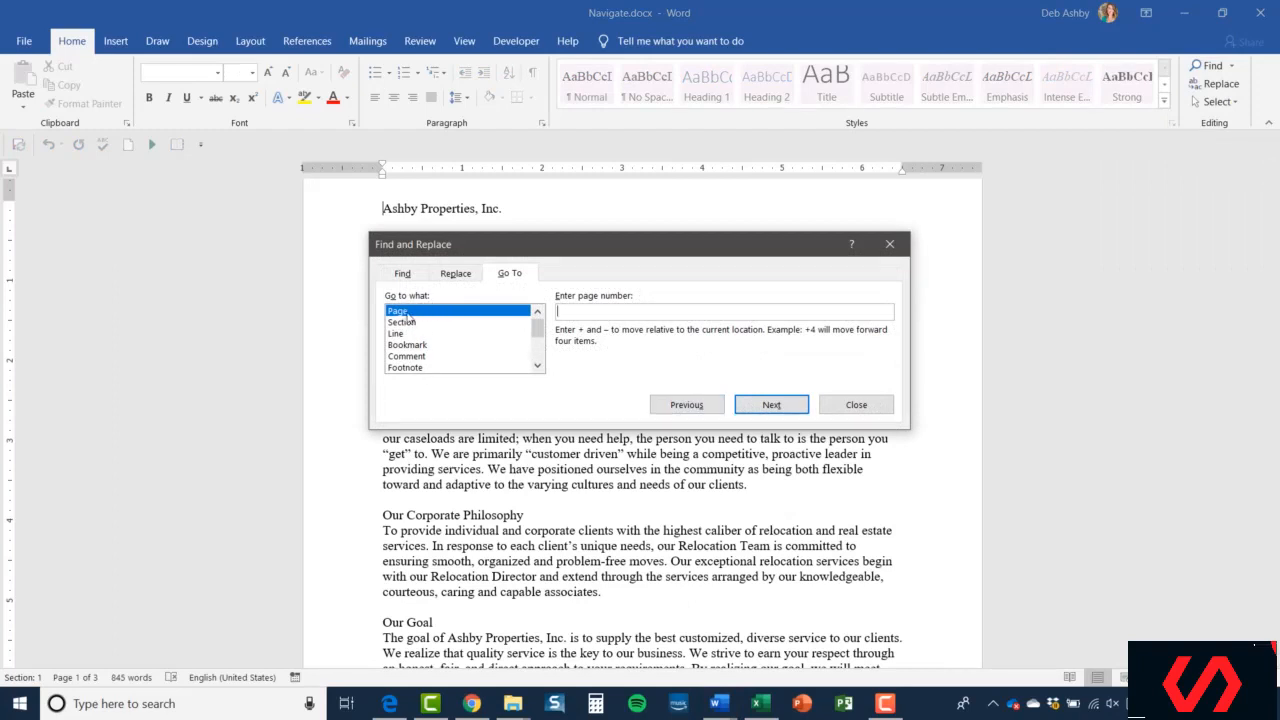
{"action": "left_click", "coordinate": [575, 313]}
{"action": "type", "text": "2"}
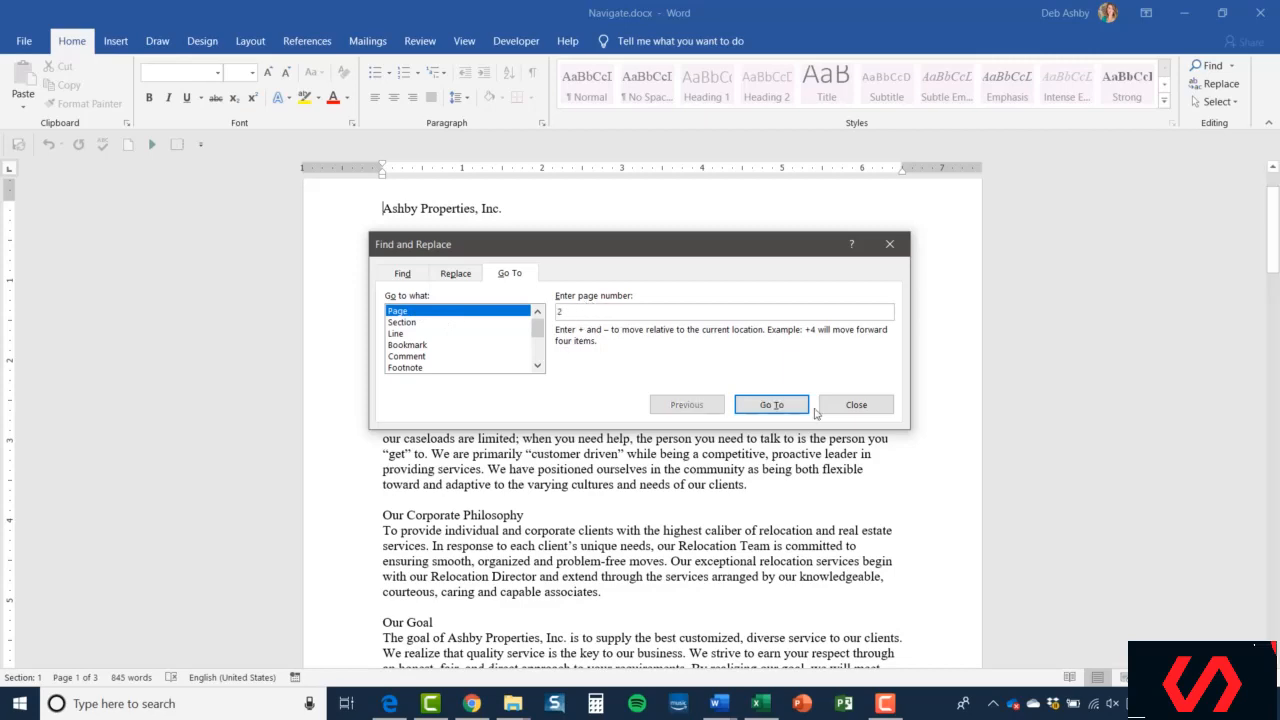
{"action": "left_click", "coordinate": [766, 406]}
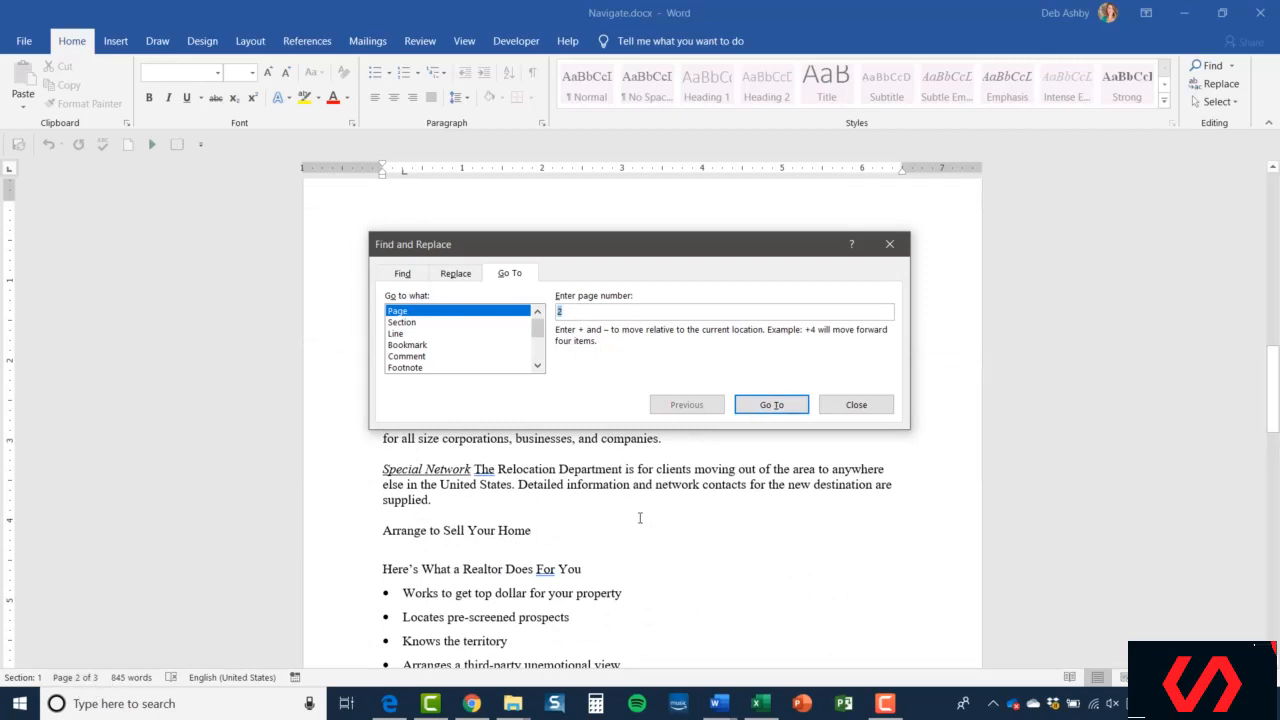
- Browse the Go to what targets Section, Line, Bookmark and Comment
{"action": "left_click", "coordinate": [405, 324]}
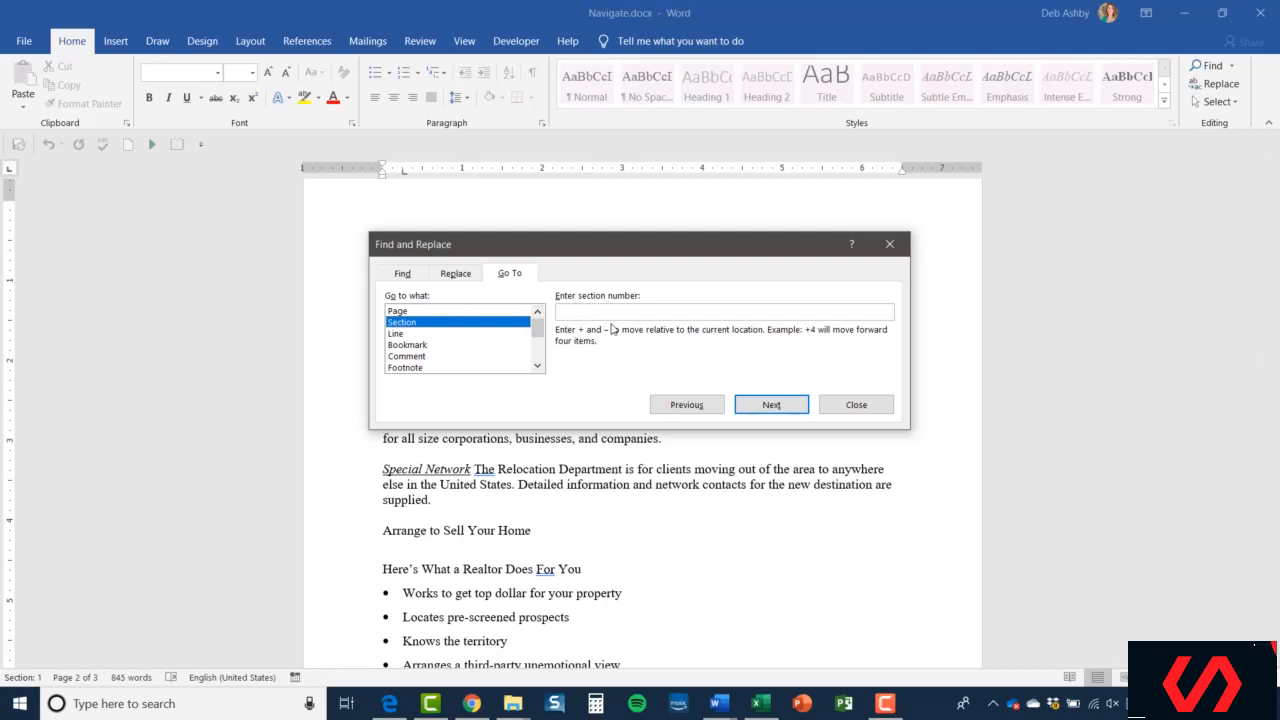
{"action": "left_click", "coordinate": [400, 337]}
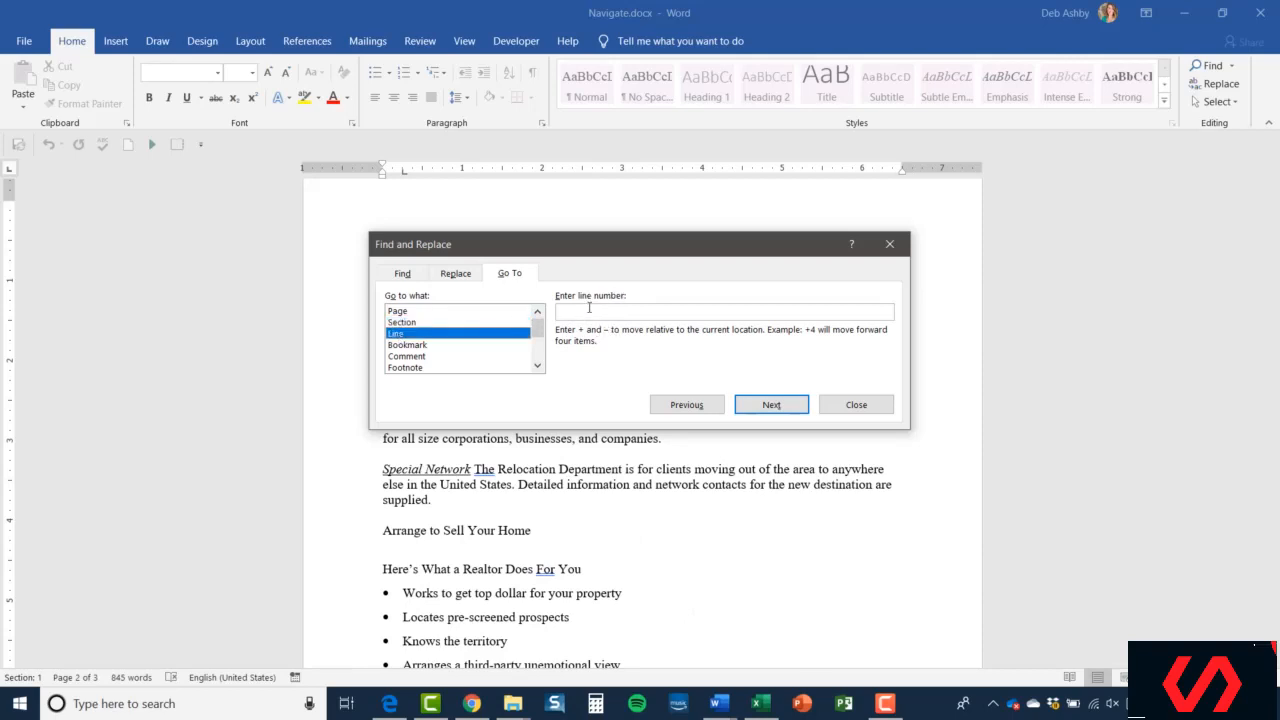
{"action": "left_click", "coordinate": [403, 346]}
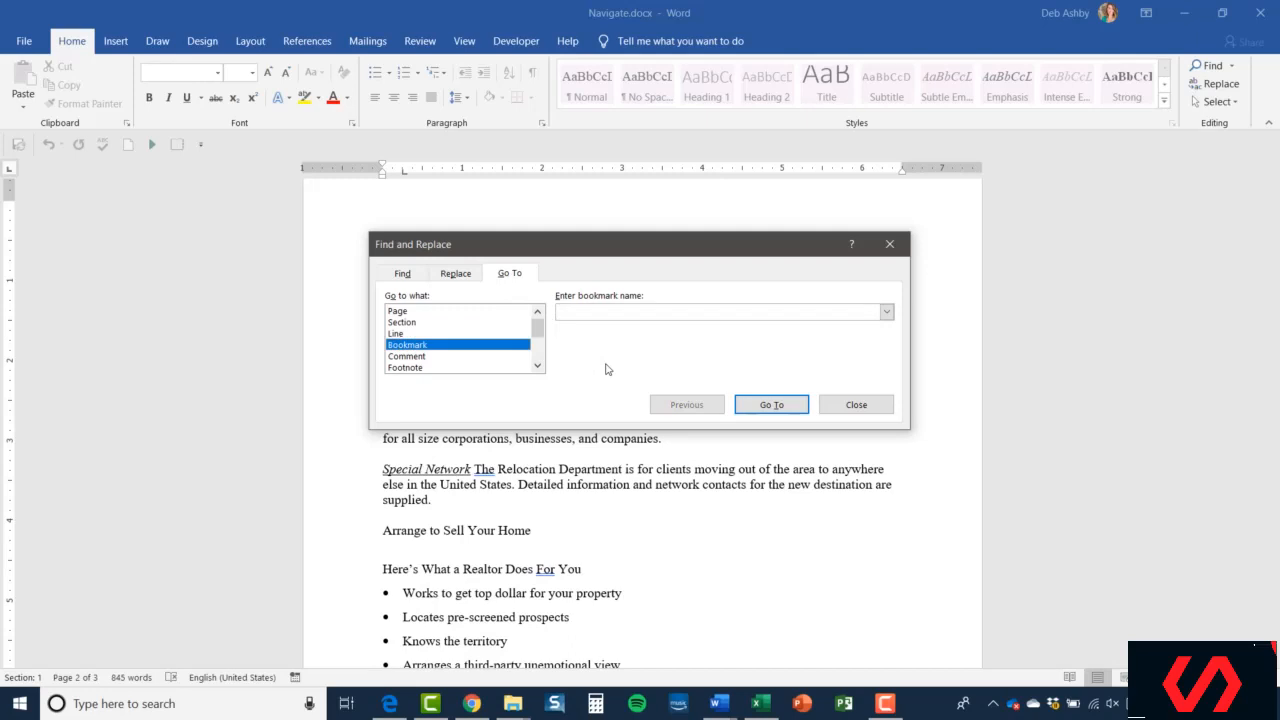
{"action": "left_click", "coordinate": [420, 360]}
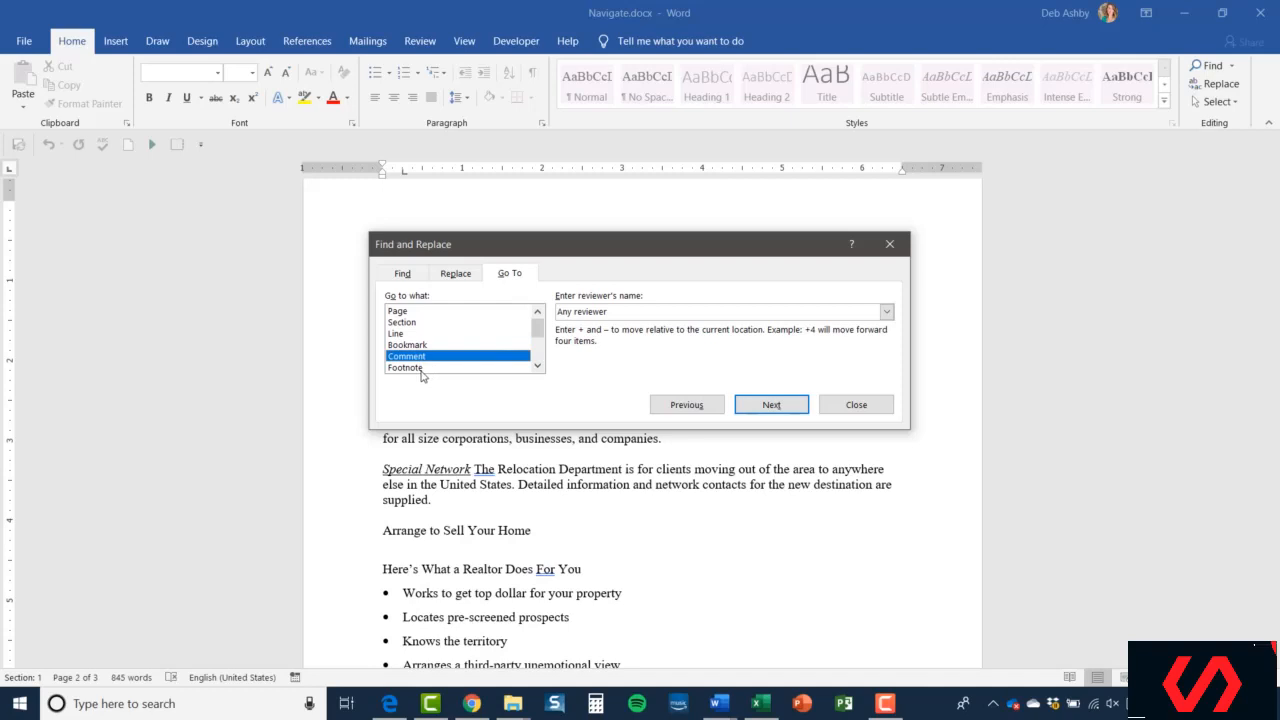
- Browse the Go to what targets Footnote, Endnote, Field and Table, and close the dialog
{"action": "left_click", "coordinate": [422, 367]}
{"action": "left_click", "coordinate": [538, 366]}
{"action": "left_click", "coordinate": [538, 366]}
{"action": "left_click", "coordinate": [538, 366]}
{"action": "left_click", "coordinate": [538, 366]}
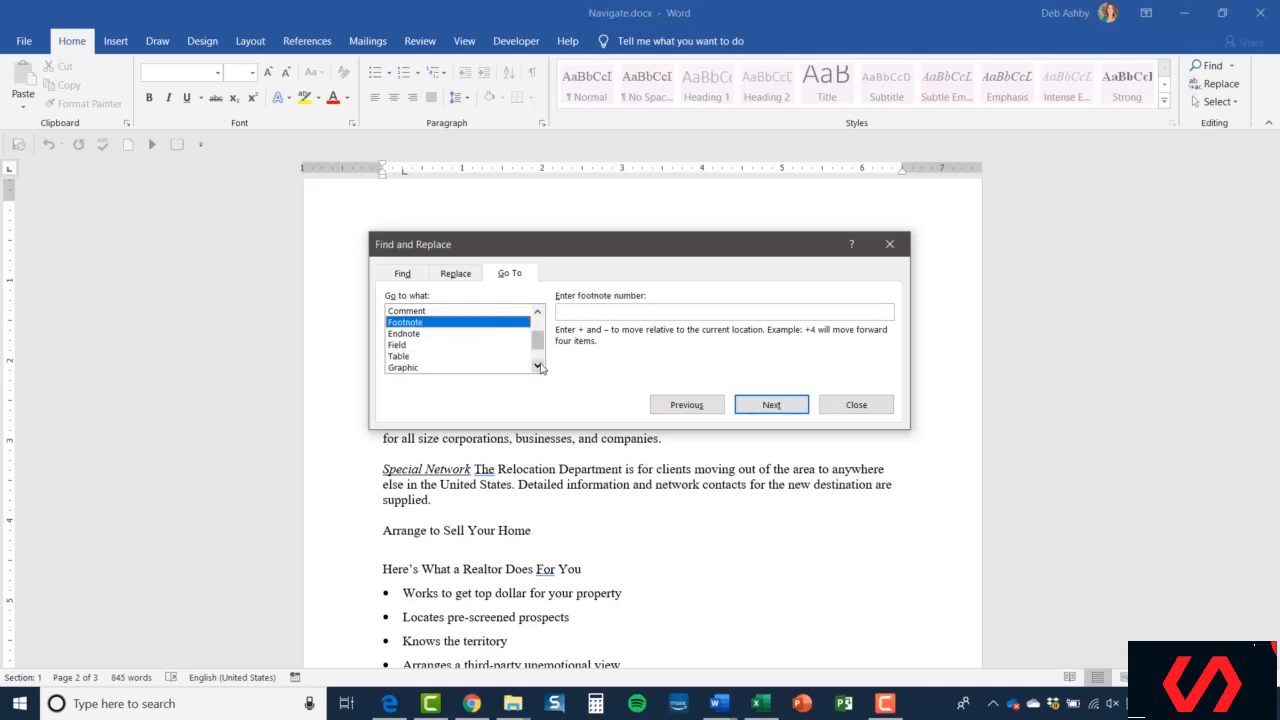
{"action": "left_click", "coordinate": [392, 334]}
{"action": "left_click", "coordinate": [408, 345]}
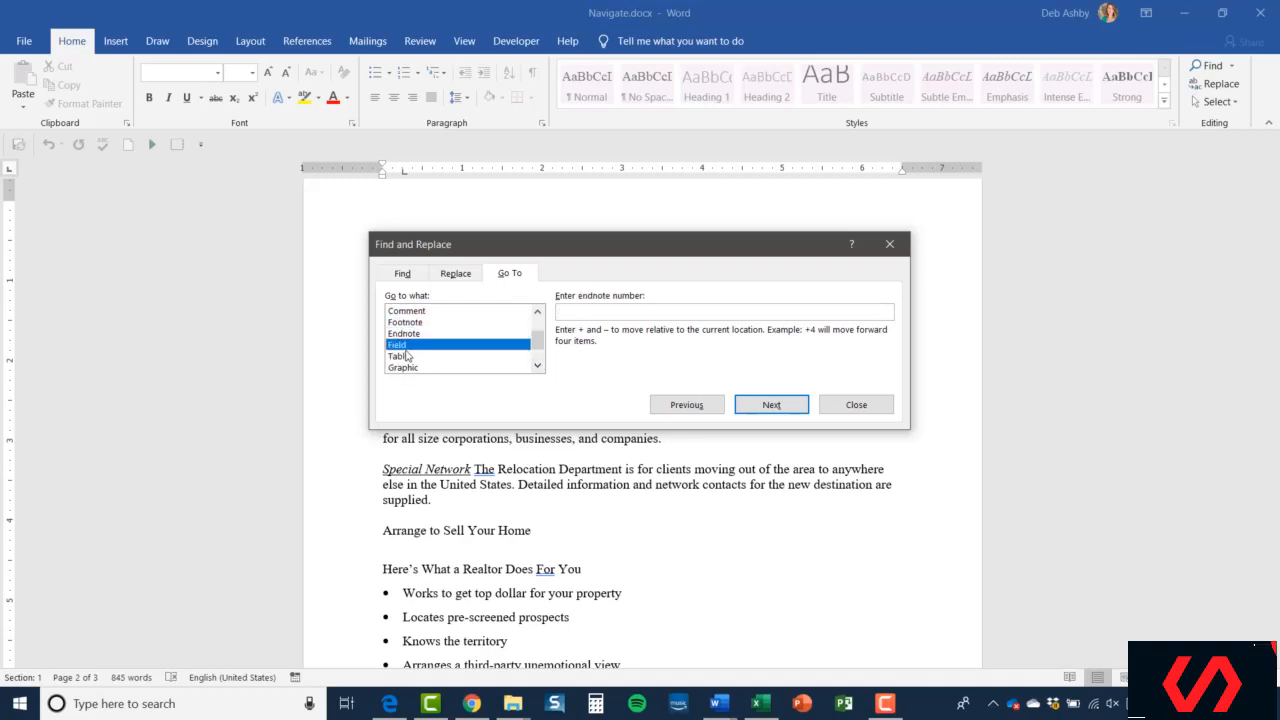
{"action": "left_click", "coordinate": [403, 357]}
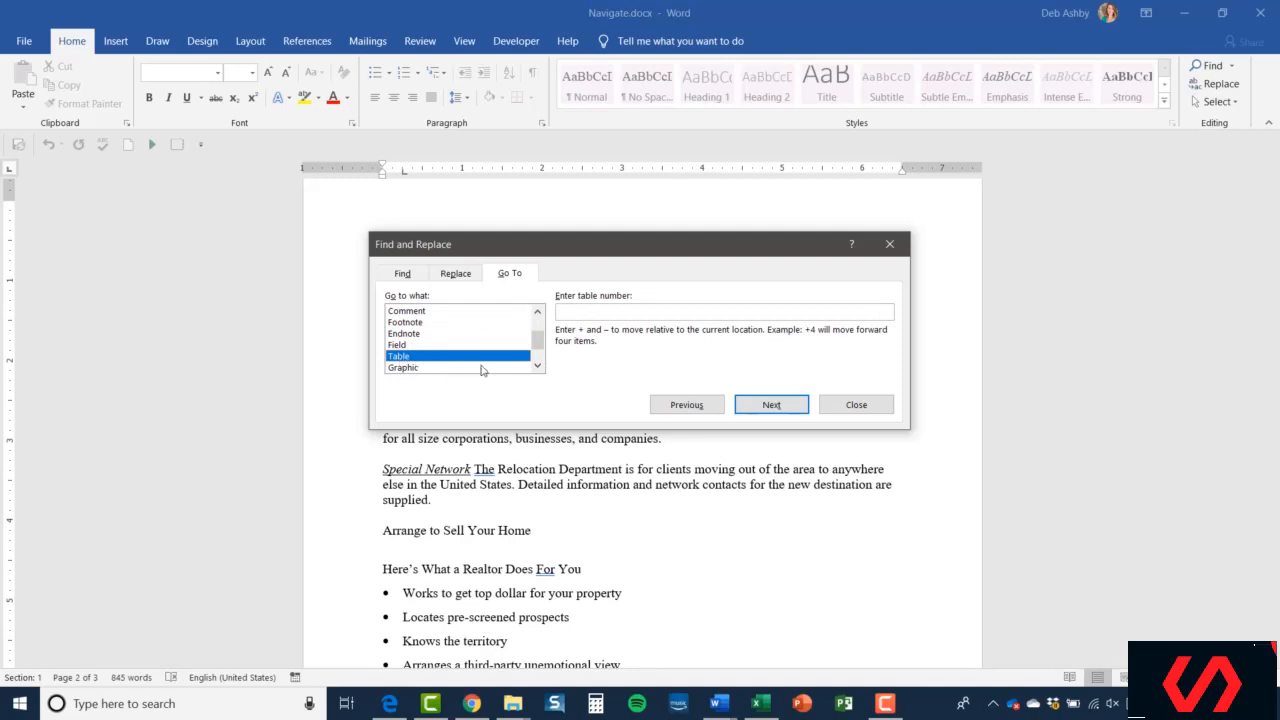
{"action": "left_click_drag", "start_coordinate": [538, 342], "coordinate": [538, 352]}
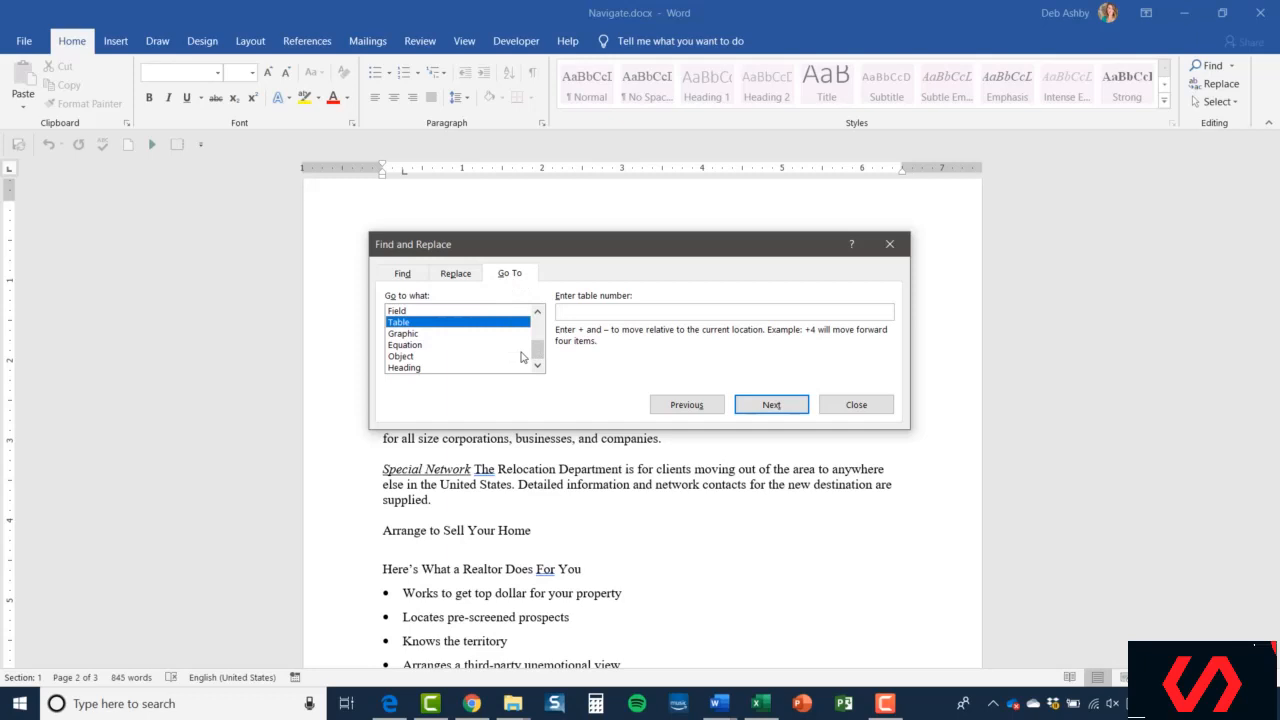
{"action": "left_click", "coordinate": [852, 404]}
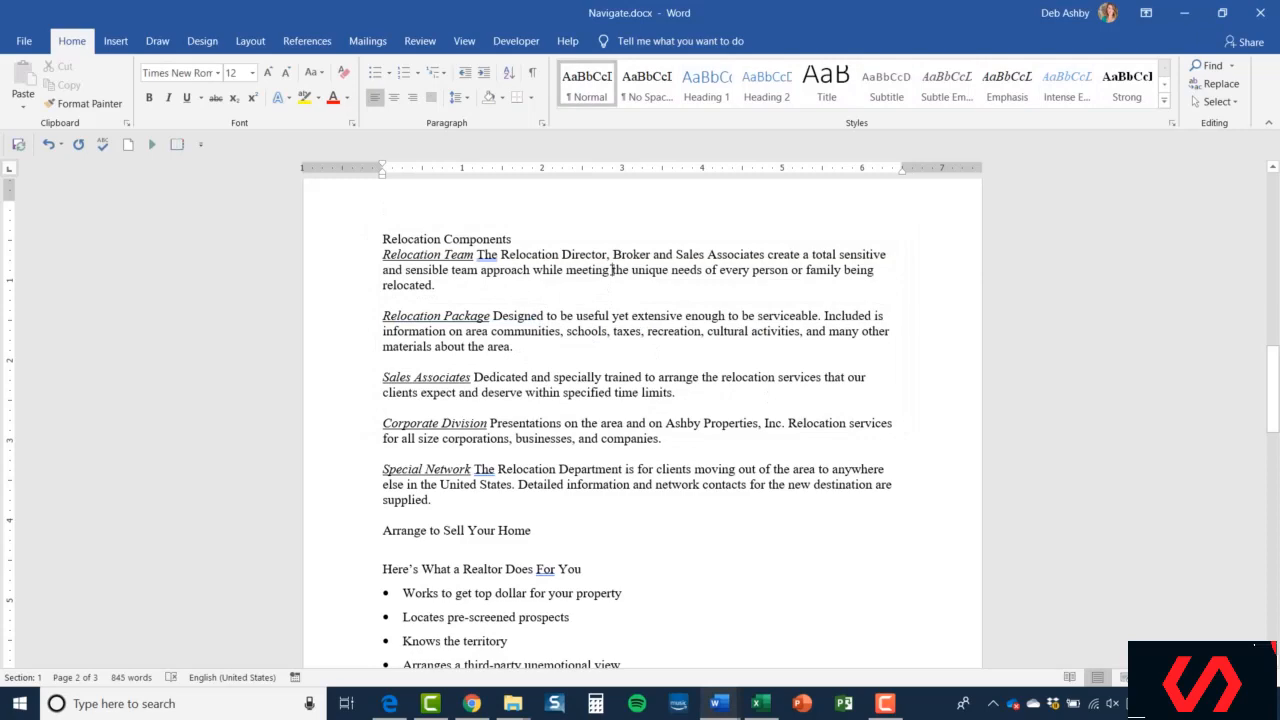
- Move the cursor to the very beginning of the document
{"action": "key", "text": "ctrl+Home"}
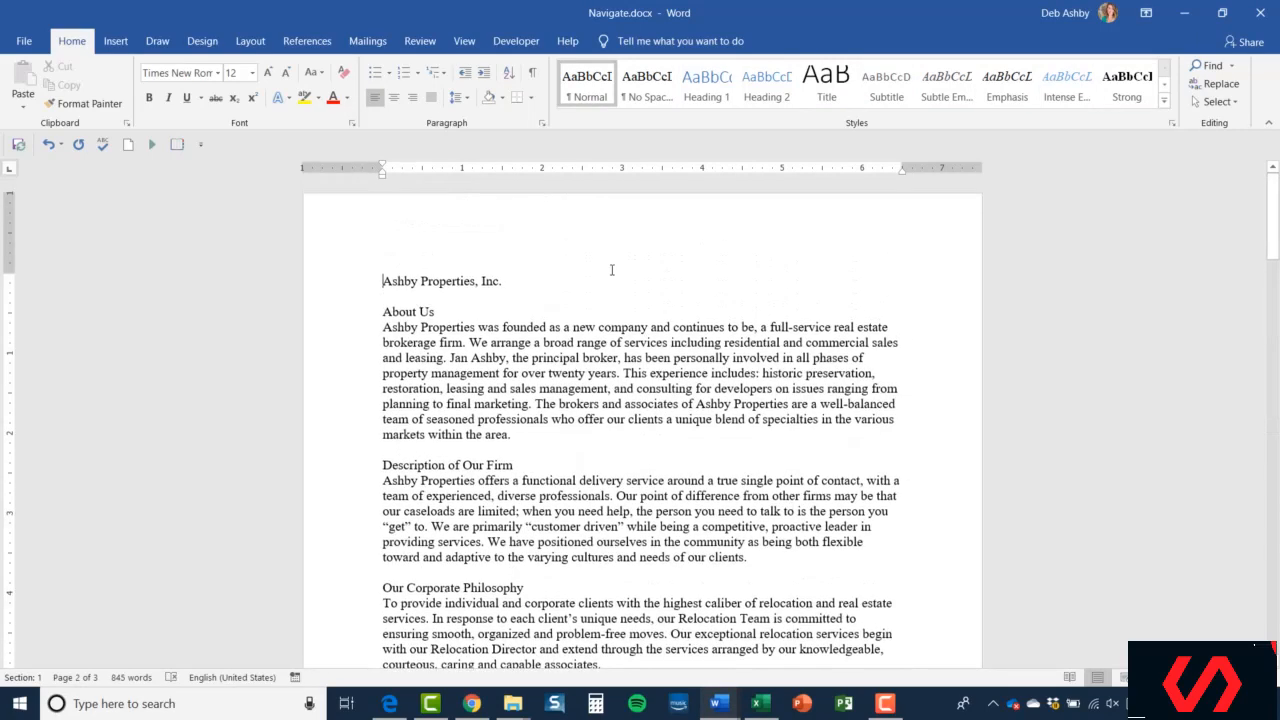